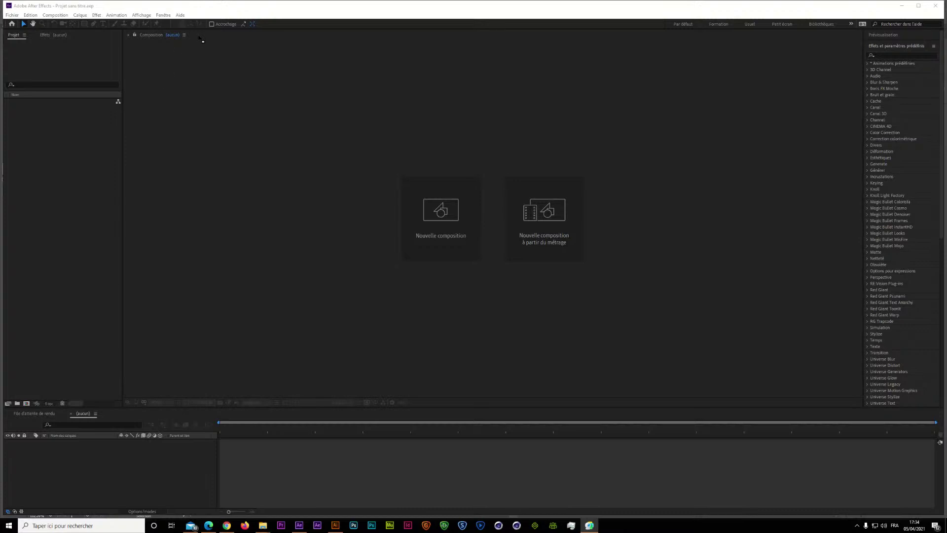
# Open the GEOlayers 3 extension, dismiss its update notice and move its window aside.
pyautogui.click(161, 15)
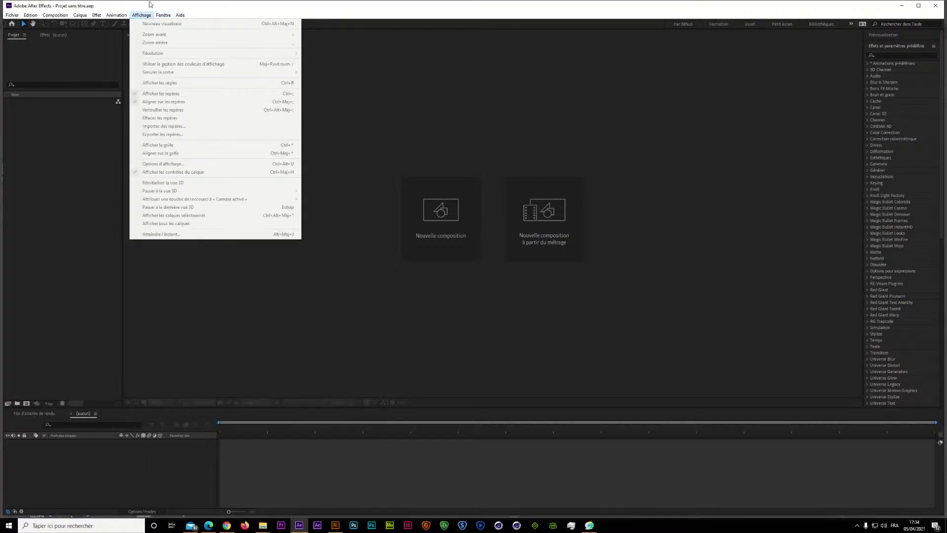
pyautogui.moveTo(227, 53)
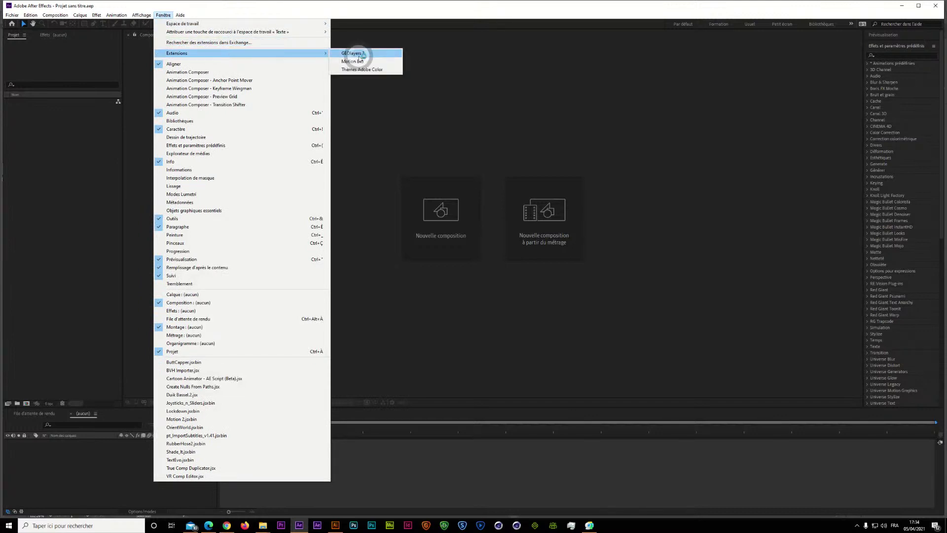
pyautogui.click(353, 54)
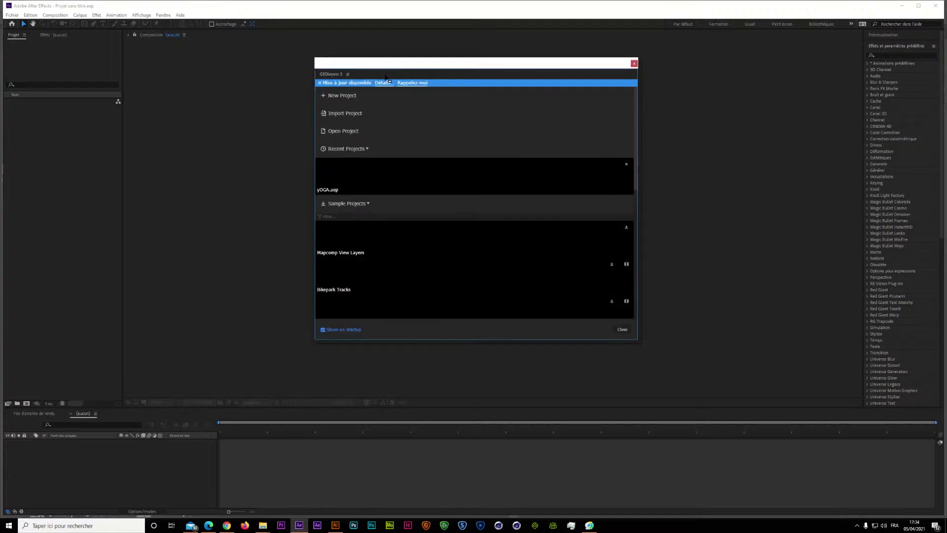
pyautogui.click(319, 82)
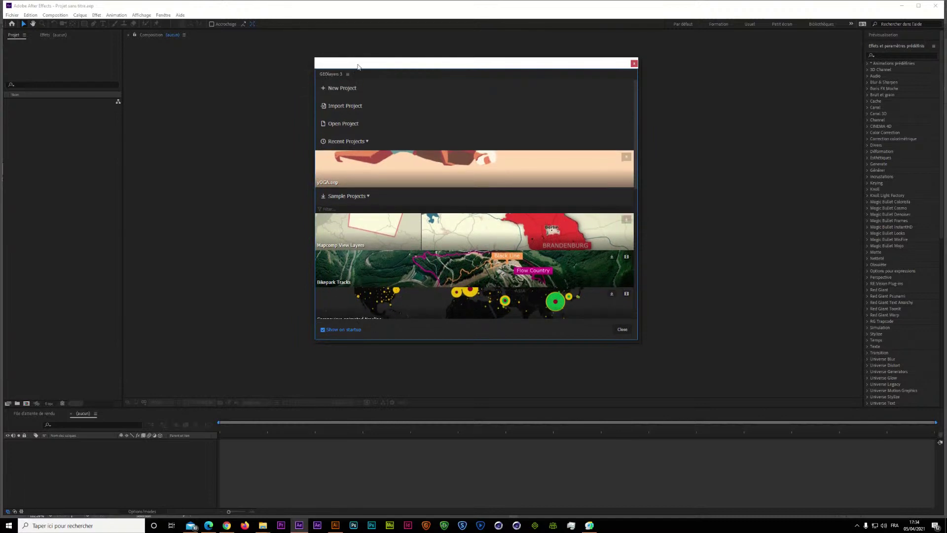
pyautogui.moveTo(359, 64); pyautogui.dragTo(584, 60)
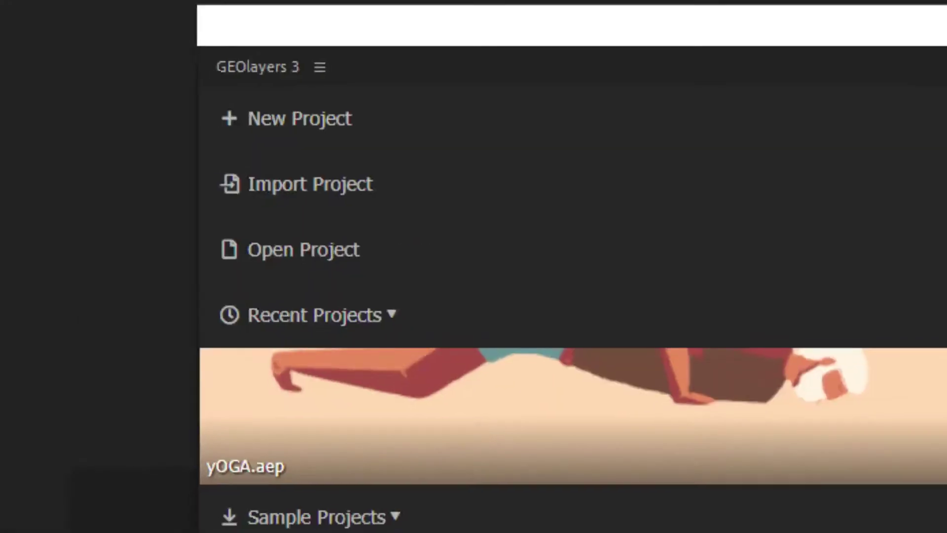
# Start a new GEOlayers project and cancel the initial mapcomp setup to reach the map browser.
pyautogui.click(249, 123)
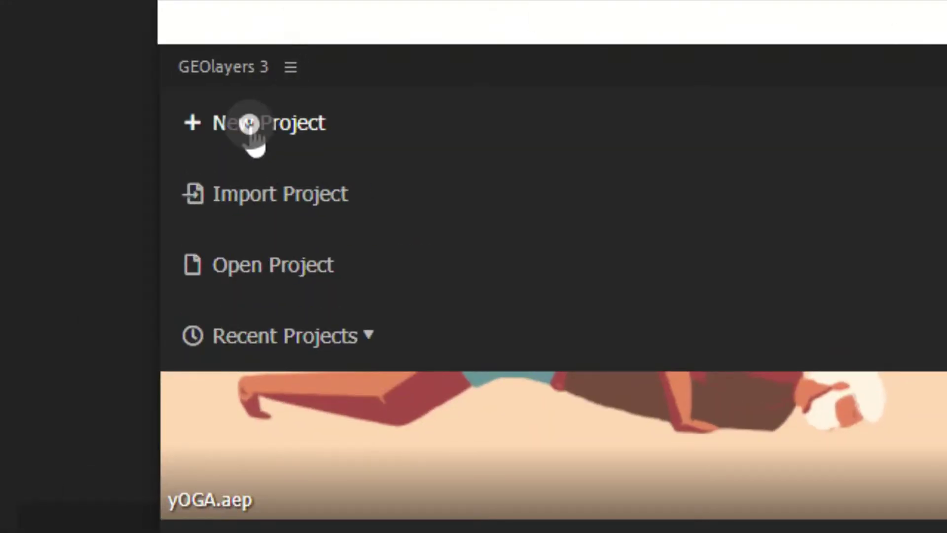
pyautogui.click(249, 123)
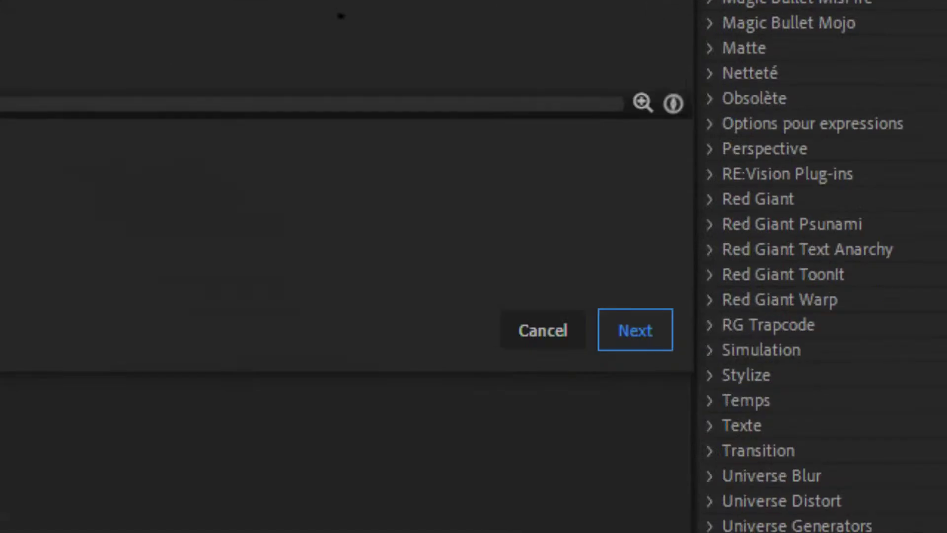
pyautogui.click(523, 368)
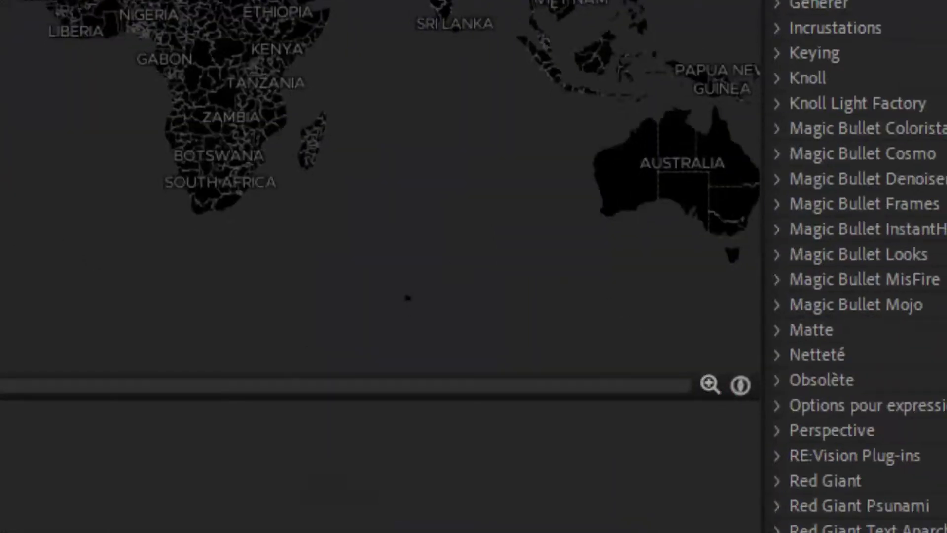
pyautogui.click(558, 427)
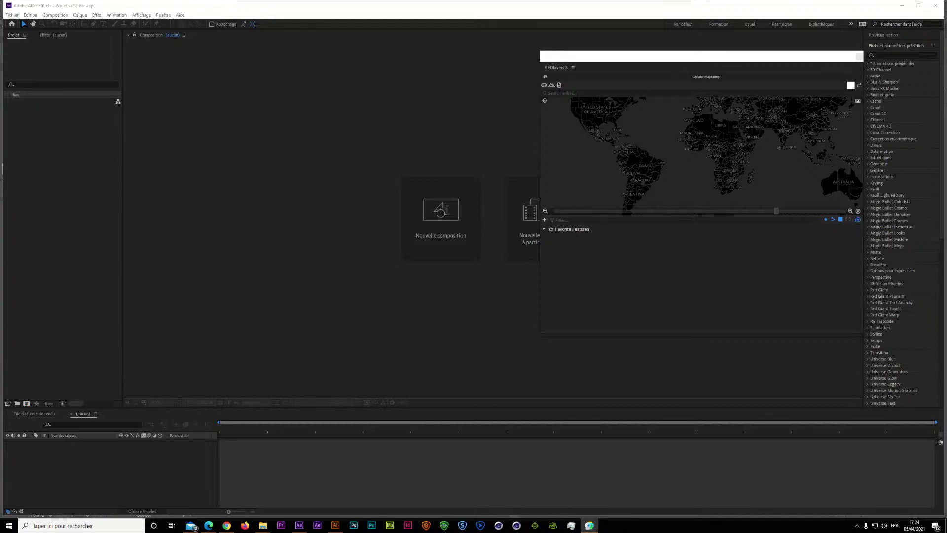
# Search online for Nantes and add the city in Loire-Atlantique, Pays de la Loire, to the browser.
pyautogui.click(560, 94)
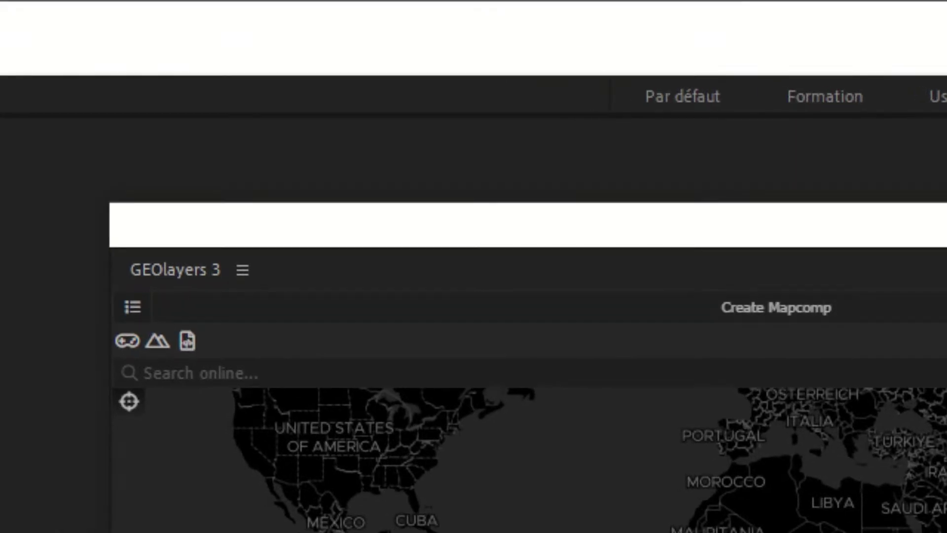
pyautogui.click(243, 375)
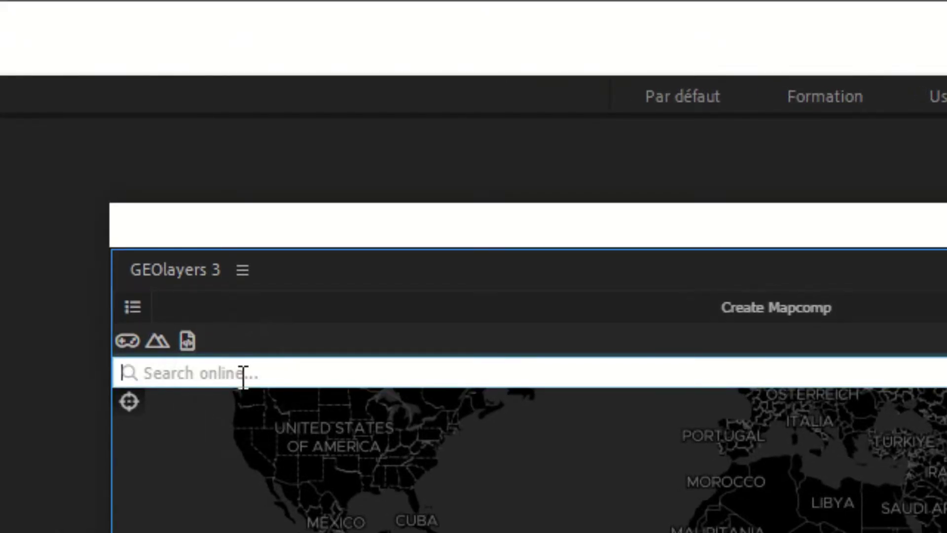
pyautogui.write('Nant')
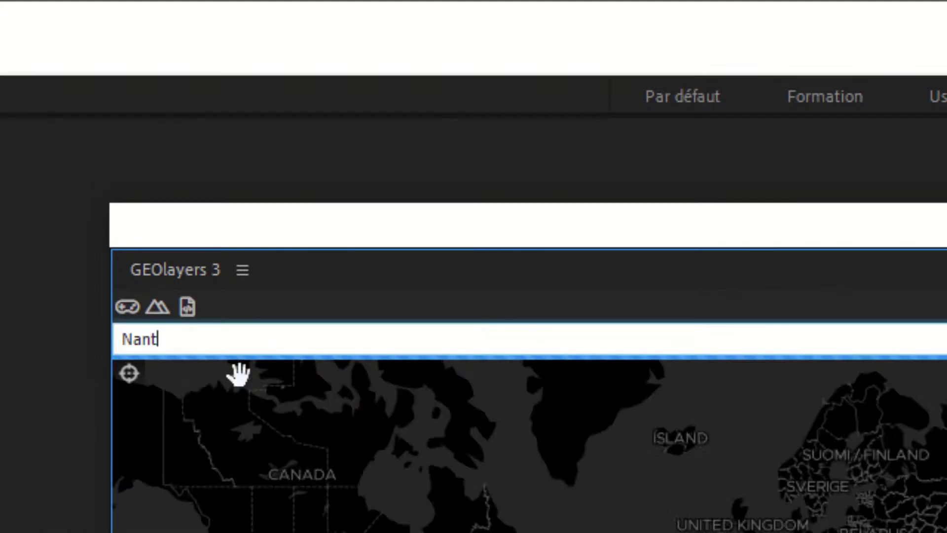
pyautogui.write('es')
pyautogui.moveTo(307, 391)
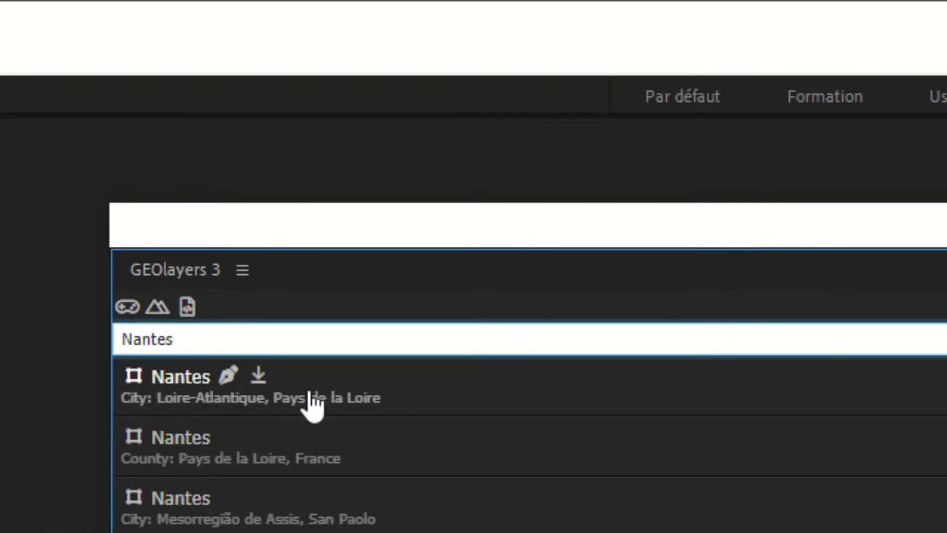
pyautogui.click(259, 377)
# Search online for Nantes again and add the city in Le Granit, Québec, to the browser.
pyautogui.click(213, 380)
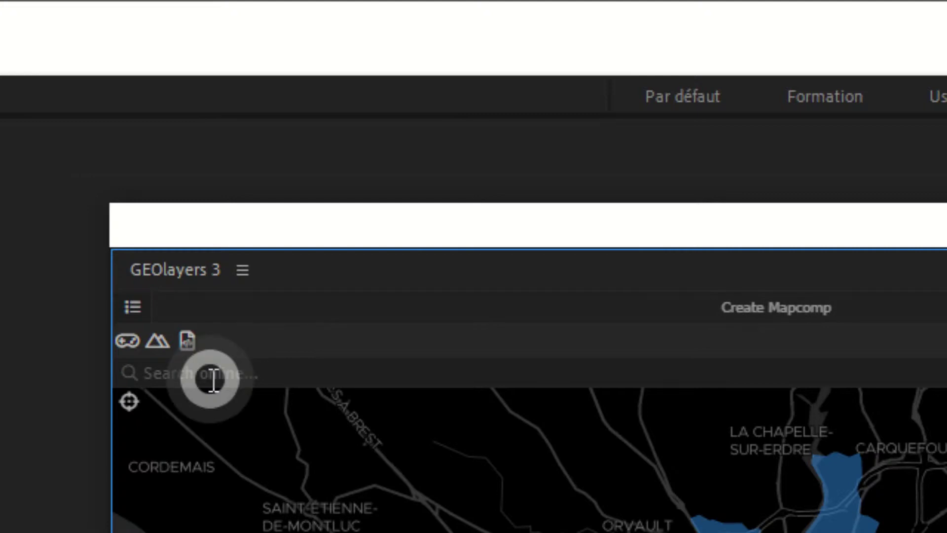
pyautogui.write('N')
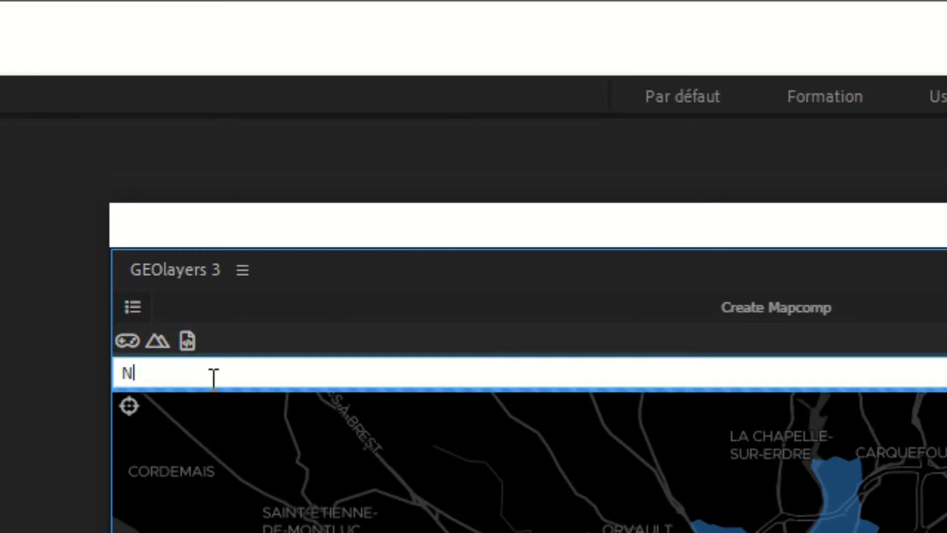
pyautogui.write('antes')
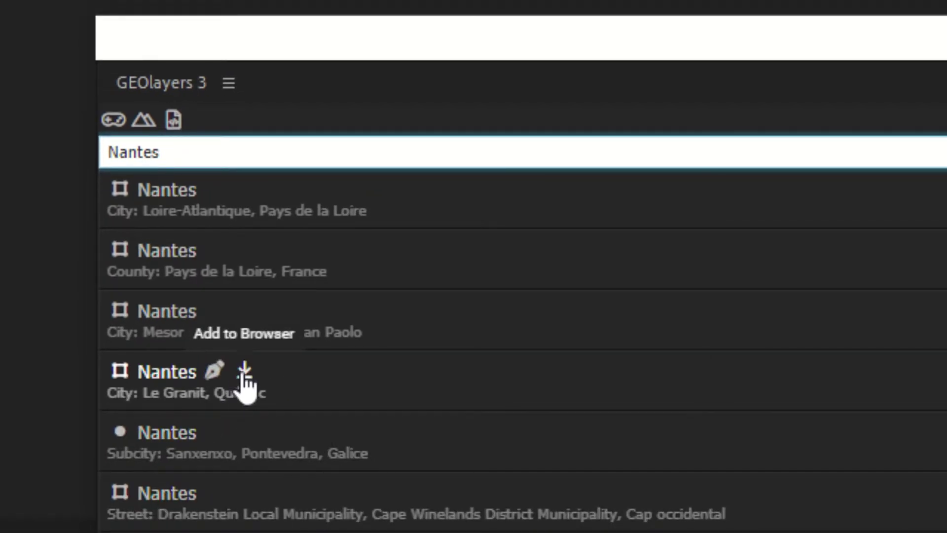
pyautogui.click(244, 375)
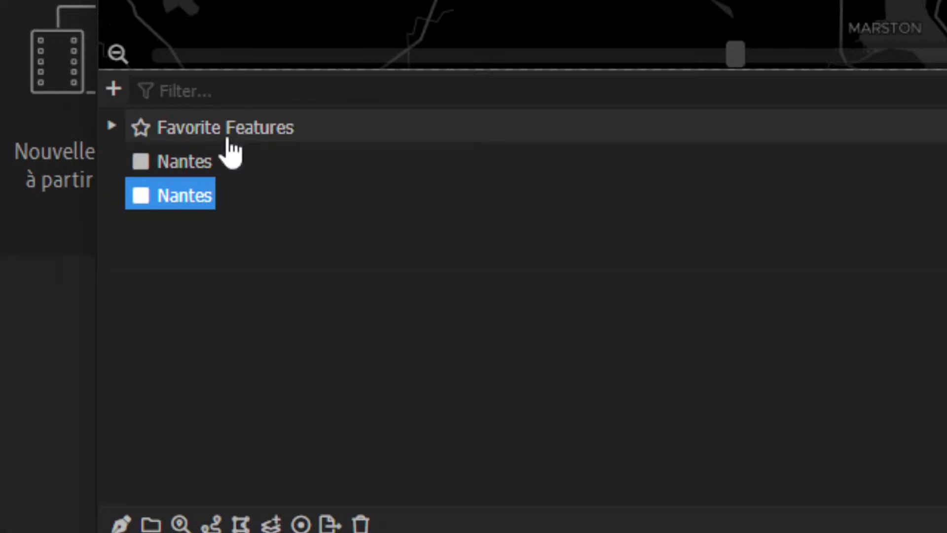
# Select both Nantes features and connect them with a Plane Route.
pyautogui.click(288, 385)
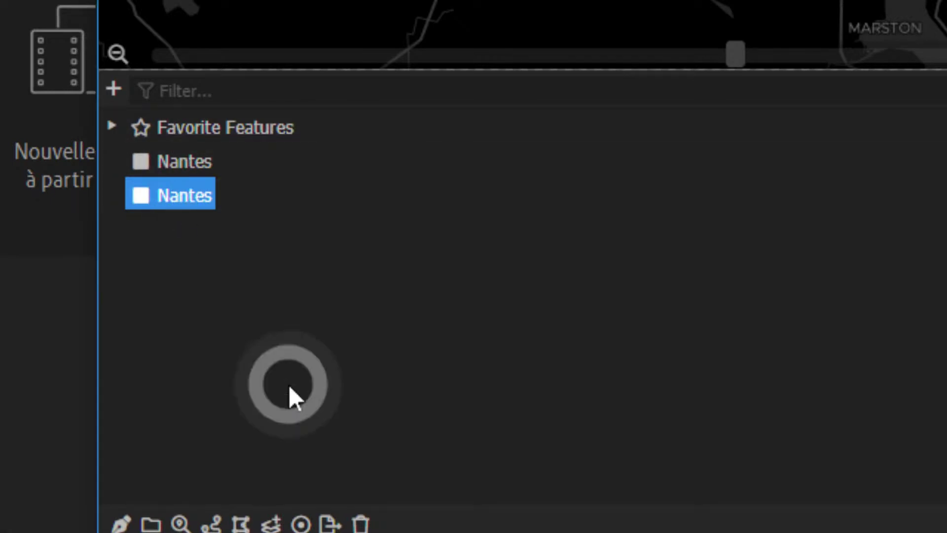
pyautogui.click(189, 199)
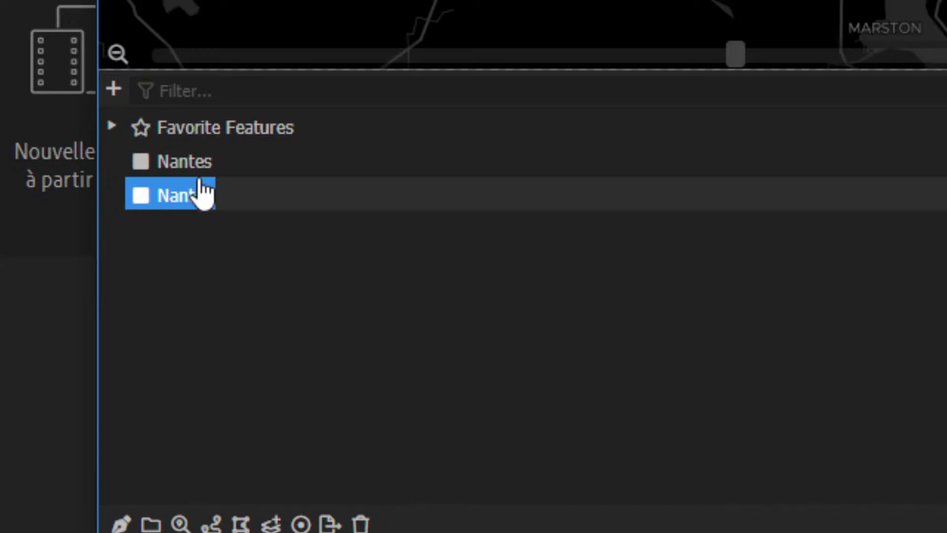
pyautogui.keyDown('shift'); pyautogui.click(187, 161); pyautogui.keyUp('shift')
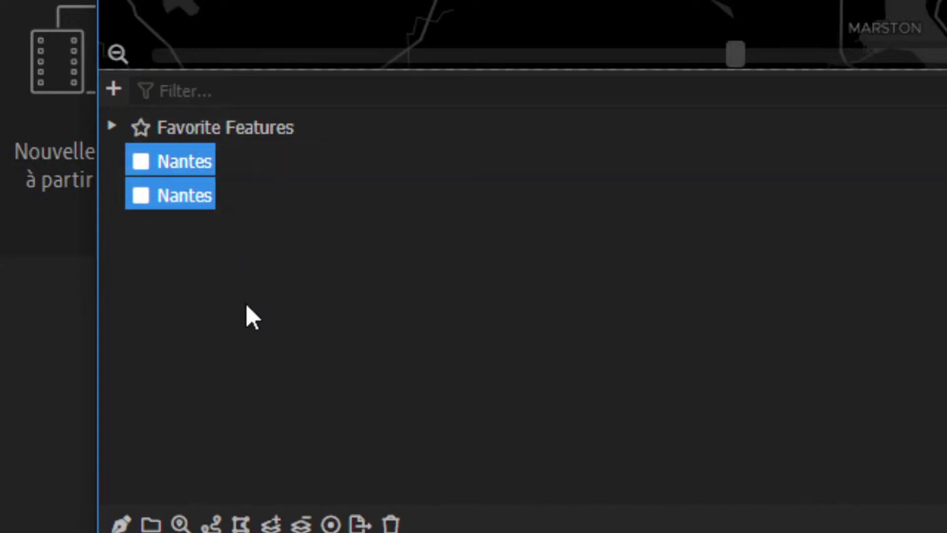
pyautogui.click(245, 301)
pyautogui.click(191, 163)
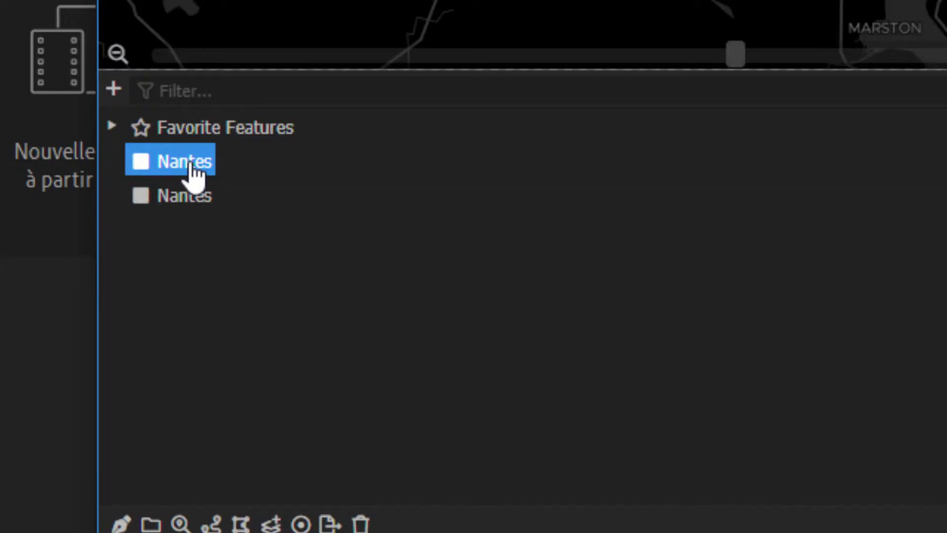
pyautogui.keyDown('shift'); pyautogui.click(191, 197); pyautogui.keyUp('shift')
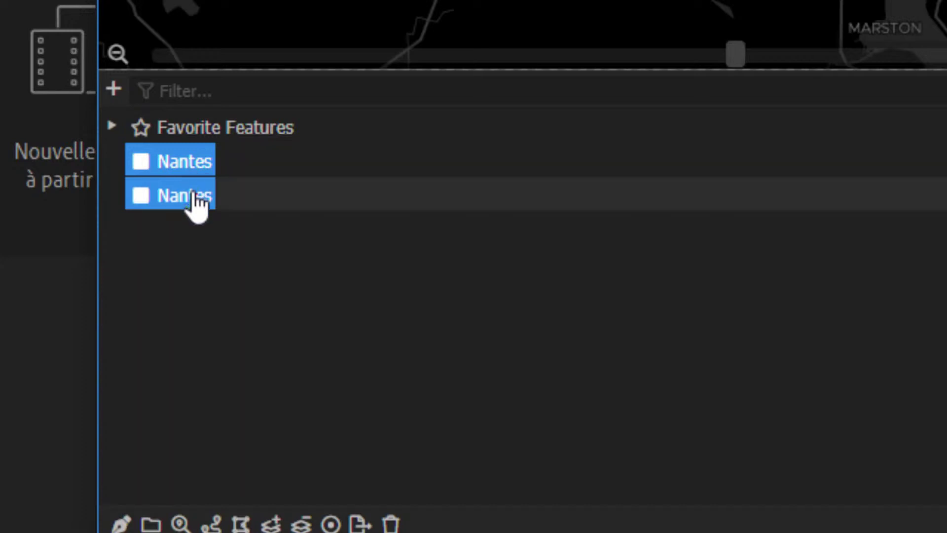
pyautogui.doubleClick(194, 199)
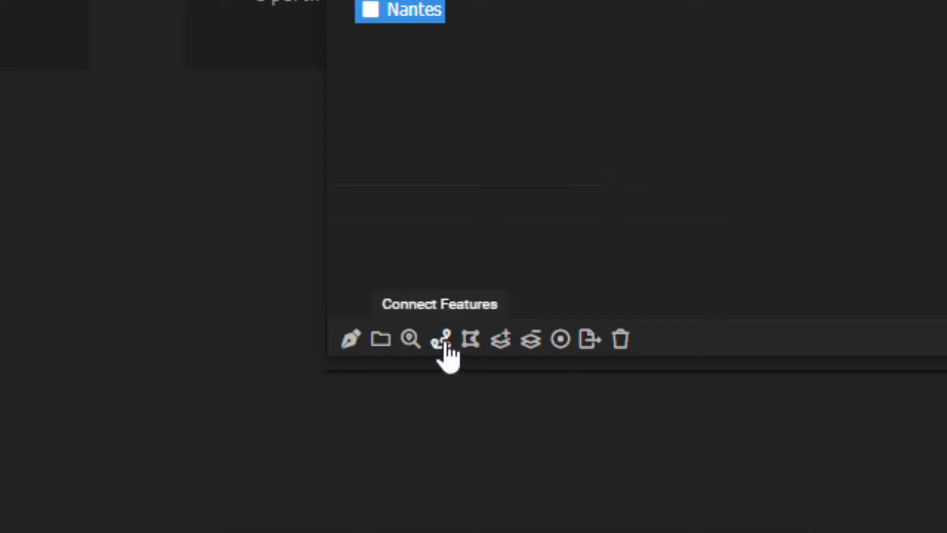
pyautogui.click(445, 343)
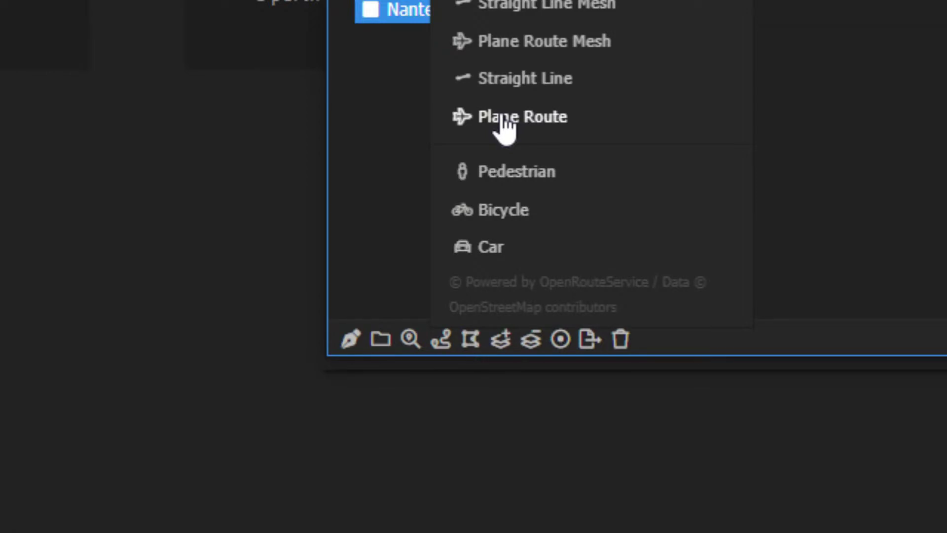
pyautogui.click(502, 118)
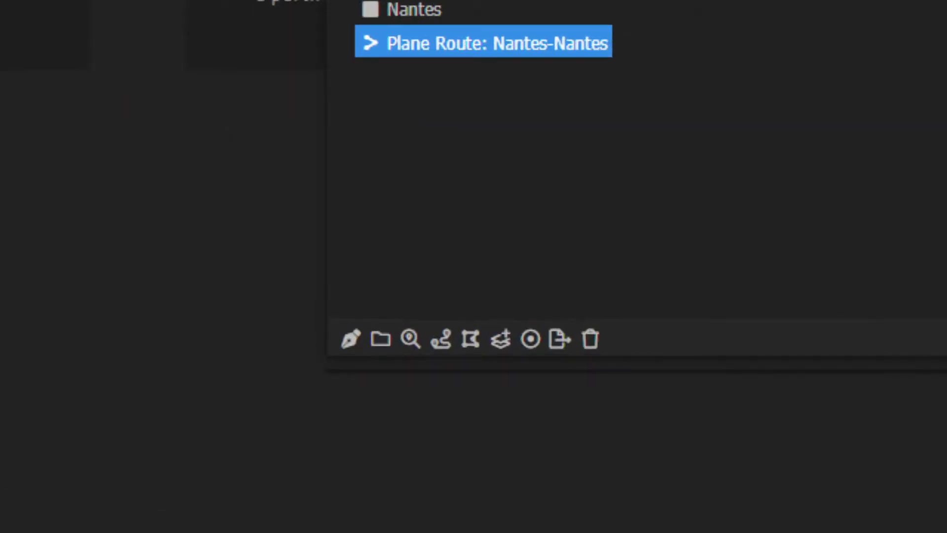
# Select both Nantes features with their plane route and begin a new mapcomp named "Nantes à Nantes".
pyautogui.click(275, 191)
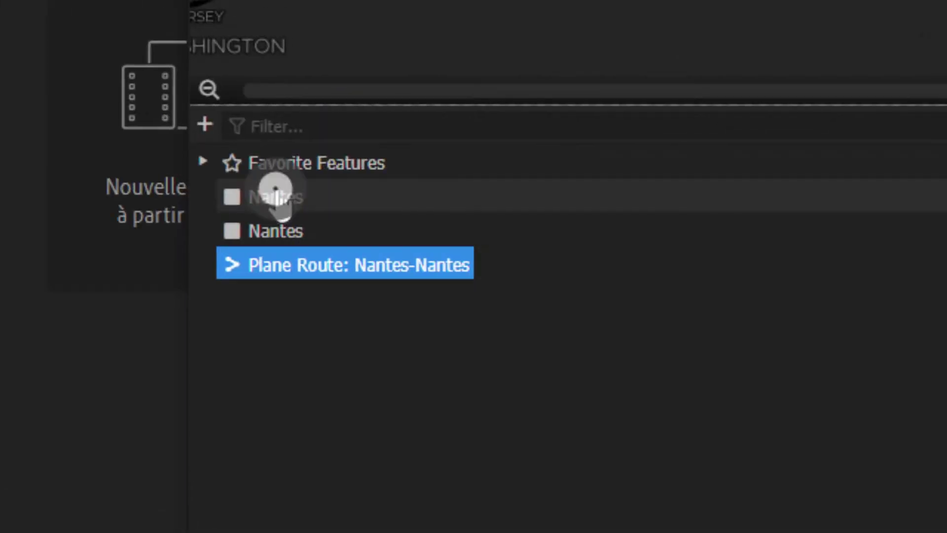
pyautogui.keyDown('shift'); pyautogui.click(266, 273); pyautogui.keyUp('shift')
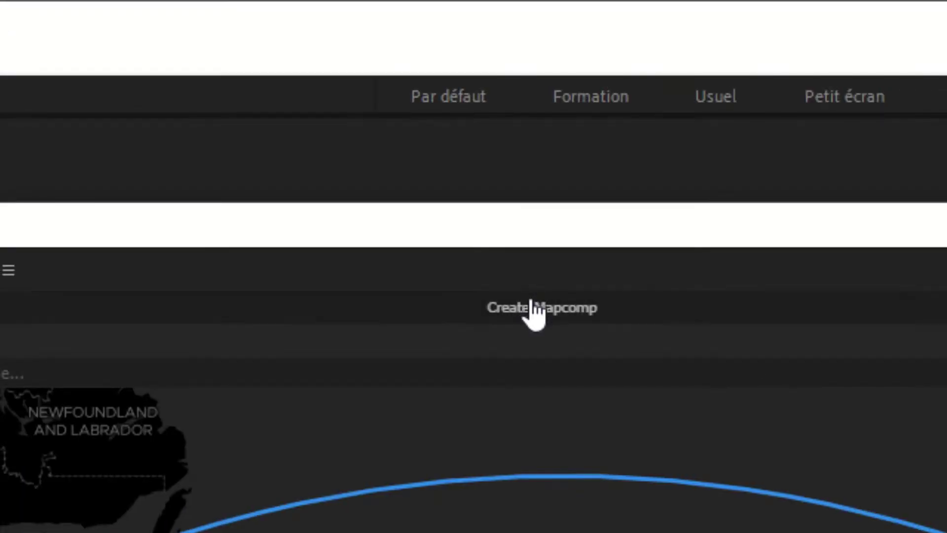
pyautogui.click(530, 302)
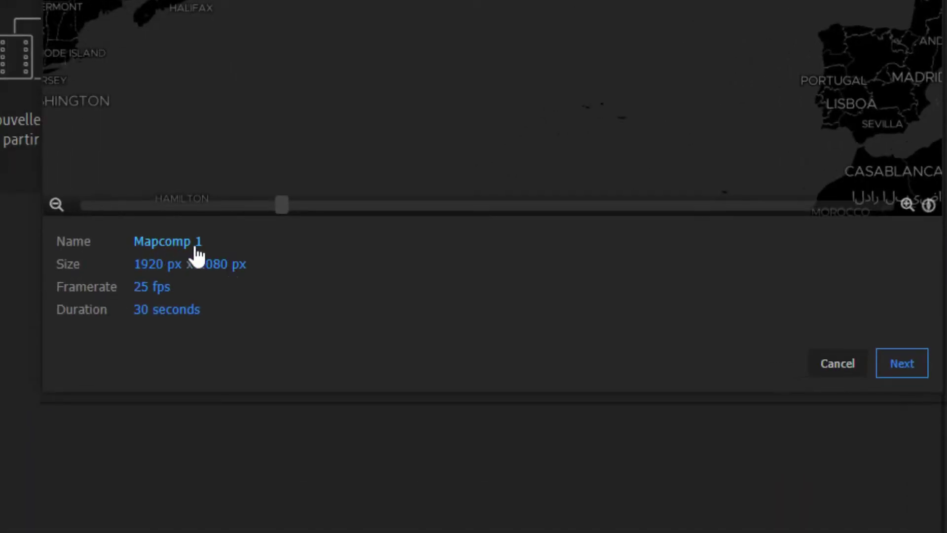
pyautogui.click(174, 241)
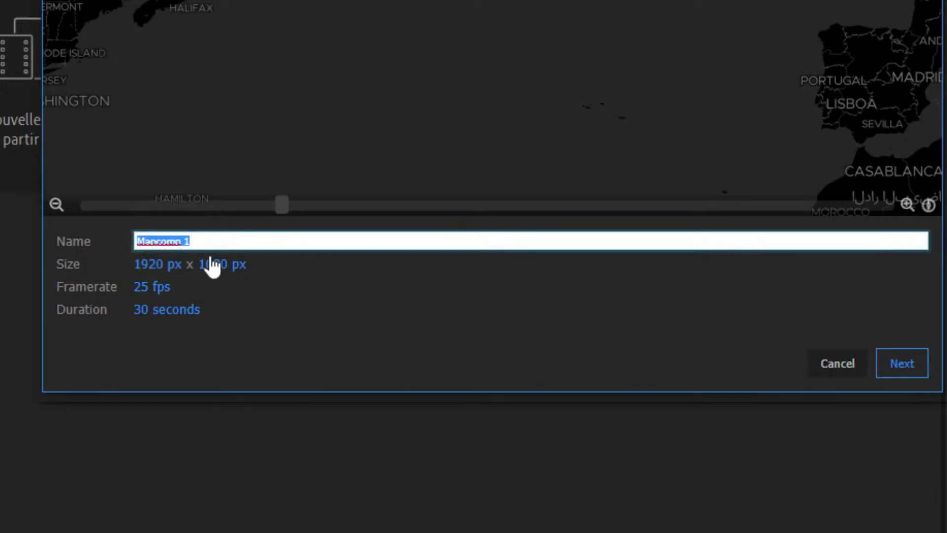
pyautogui.write('Nant')
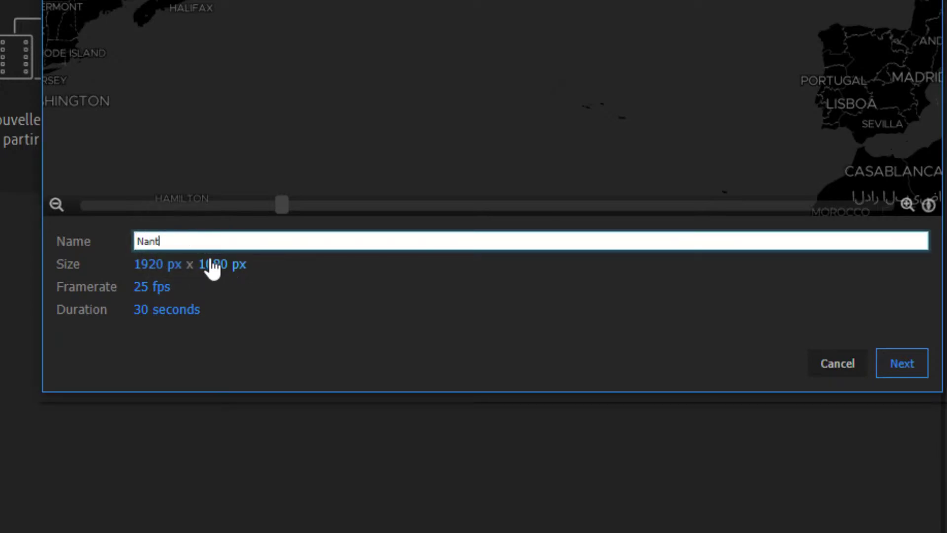
pyautogui.write('es à nantes')
pyautogui.click(187, 241)
pyautogui.press('BackSpace')
pyautogui.write('N')
pyautogui.click(210, 279)
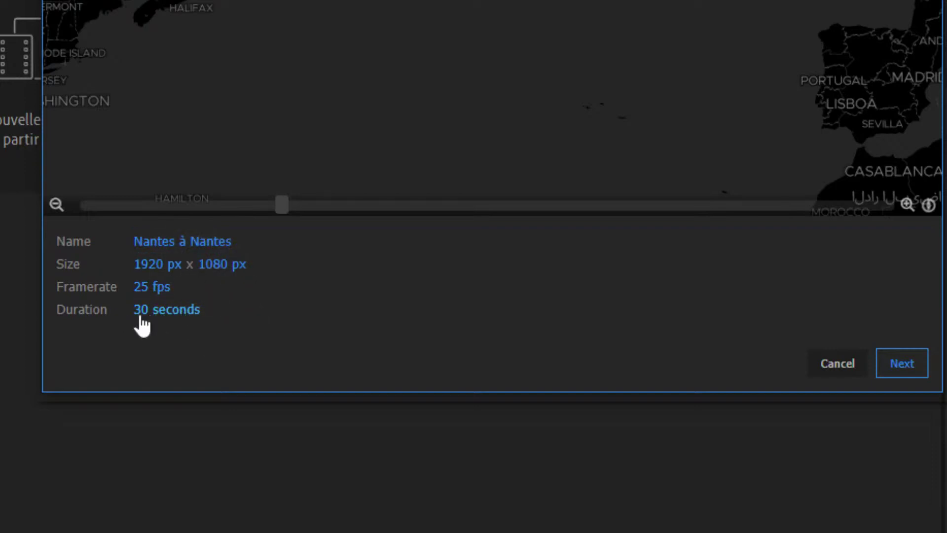
# Try the Stamen Design map style, switch to the light blue and yellow-green labelled style beside it, and create the mapcomp.
pyautogui.click(899, 376)
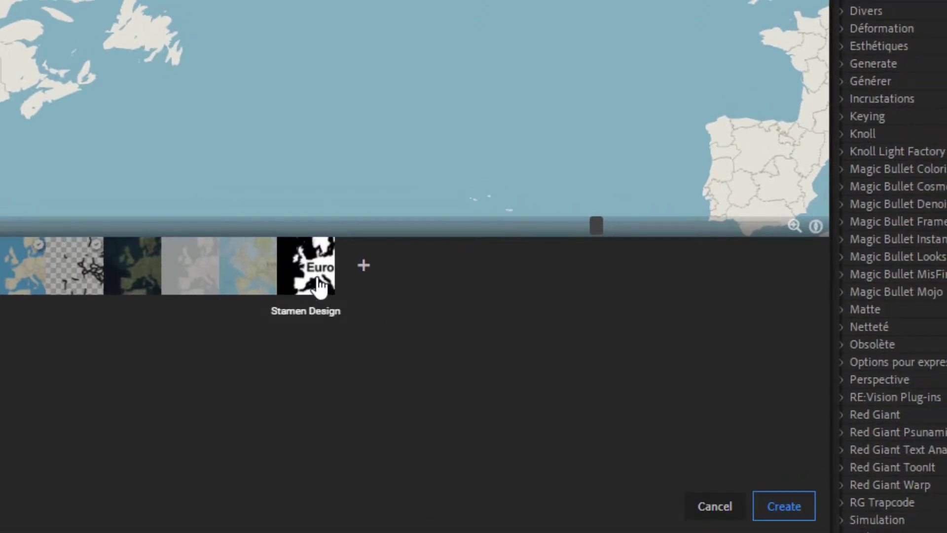
pyautogui.click(316, 285)
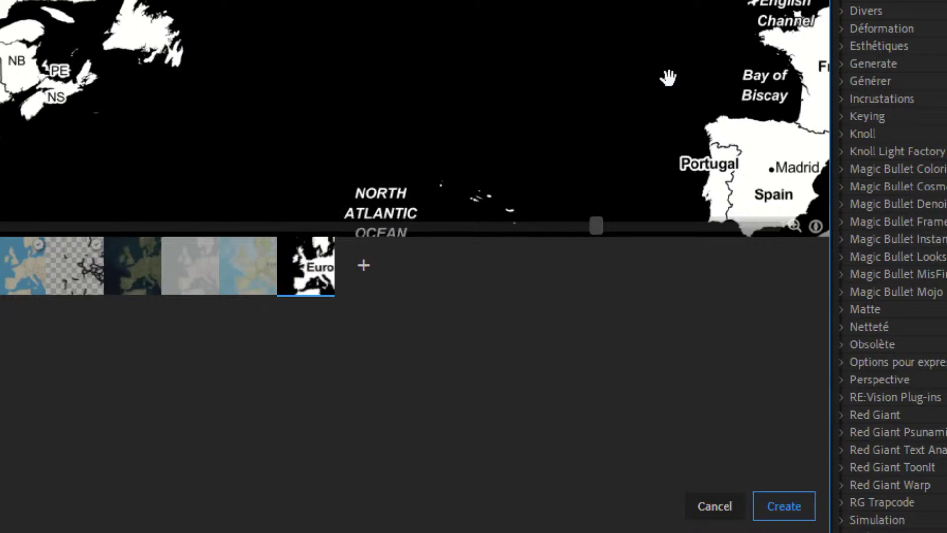
pyautogui.click(245, 289)
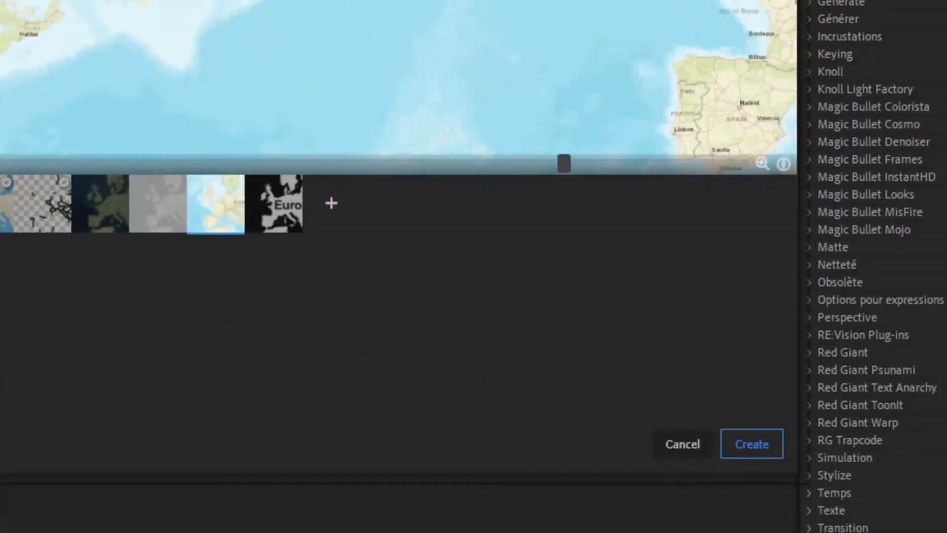
pyautogui.click(741, 447)
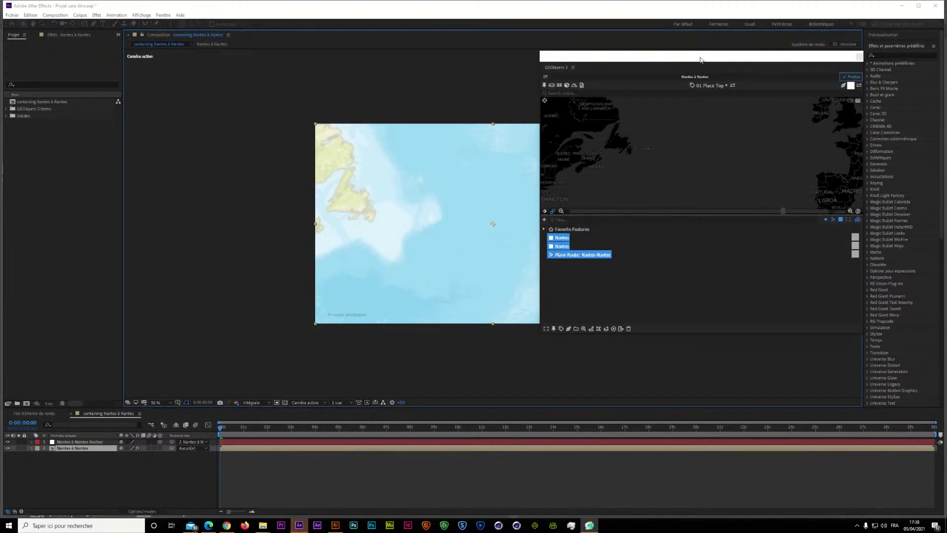
# Select only the Nantes-Nantes plane route and add it to the mapcomp with Animate Feature Path.
pyautogui.moveTo(680, 57); pyautogui.dragTo(124, 42)
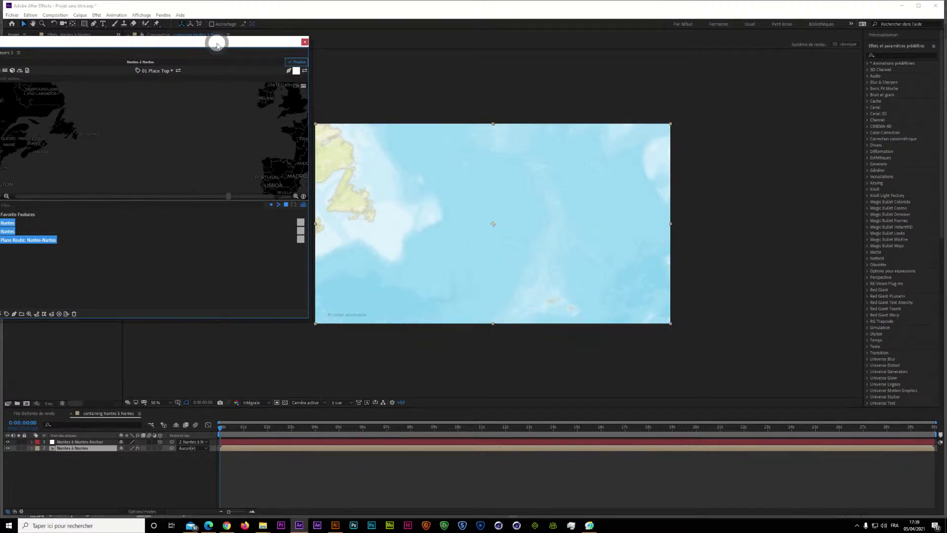
pyautogui.moveTo(218, 42); pyautogui.dragTo(834, 41)
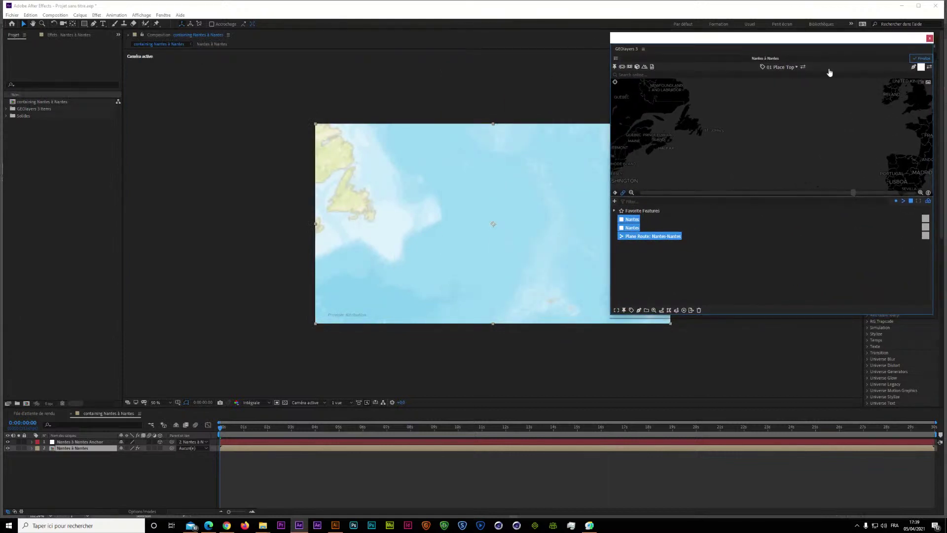
pyautogui.click(723, 266)
pyautogui.click(641, 240)
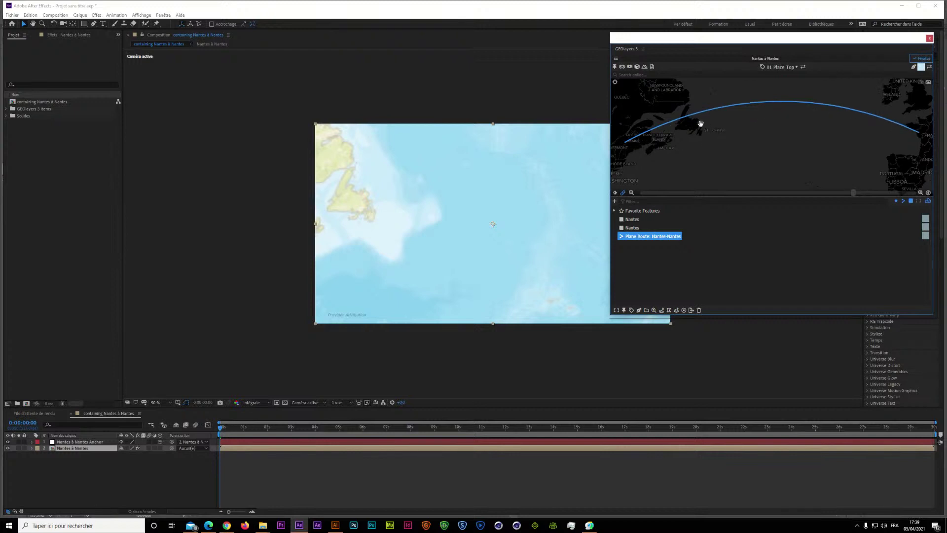
pyautogui.click(638, 309)
pyautogui.click(674, 300)
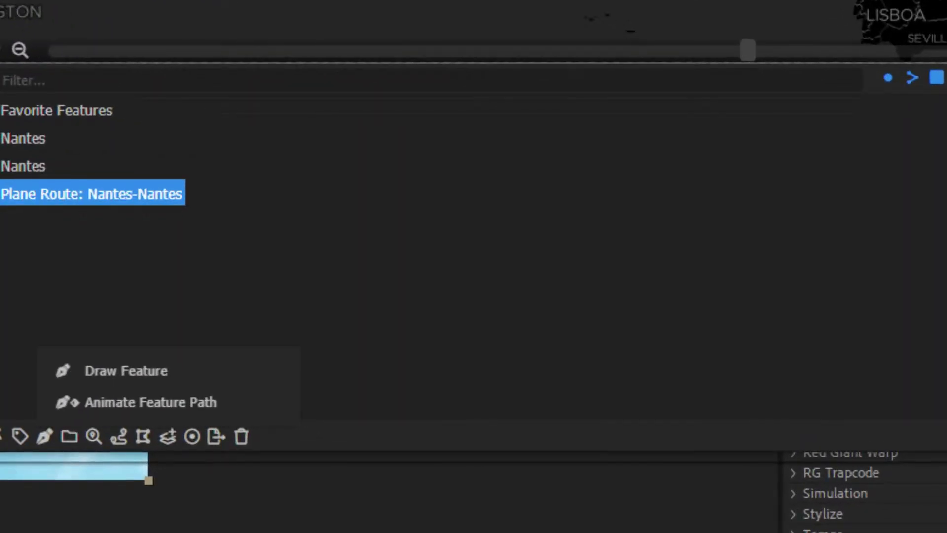
pyautogui.click(148, 410)
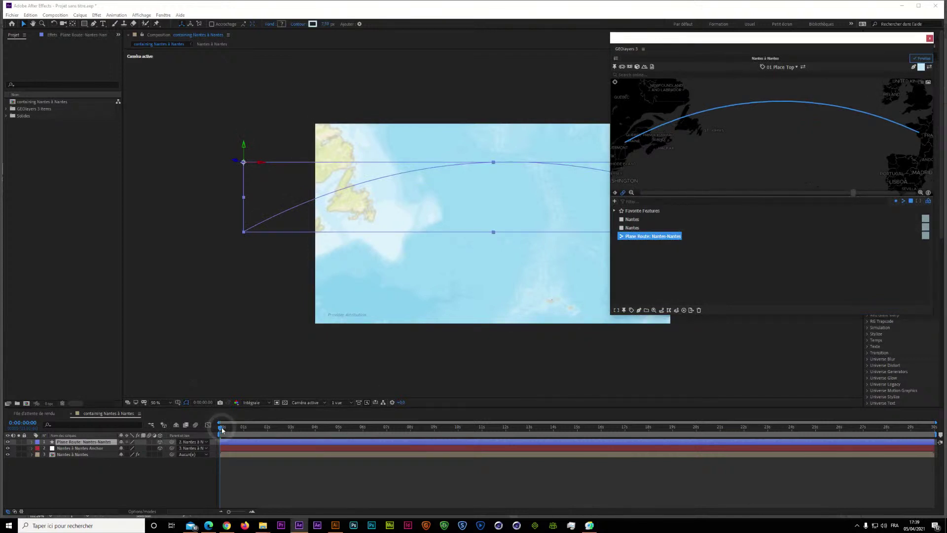
# Scrub the first seconds of the timeline to check the plane route drawing itself across the Atlantic.
pyautogui.click(249, 431)
pyautogui.click(243, 432)
pyautogui.click(300, 438)
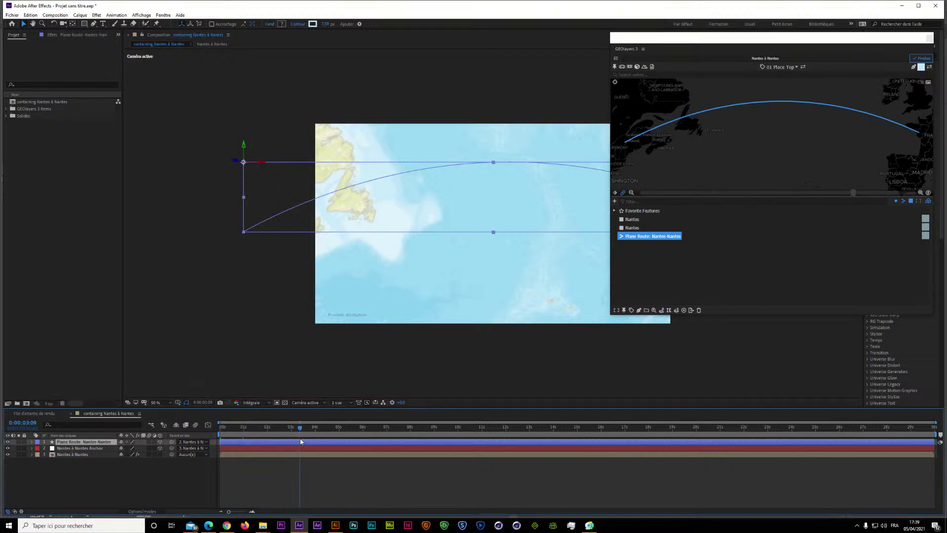
pyautogui.click(821, 60)
pyautogui.moveTo(662, 38); pyautogui.dragTo(764, 60)
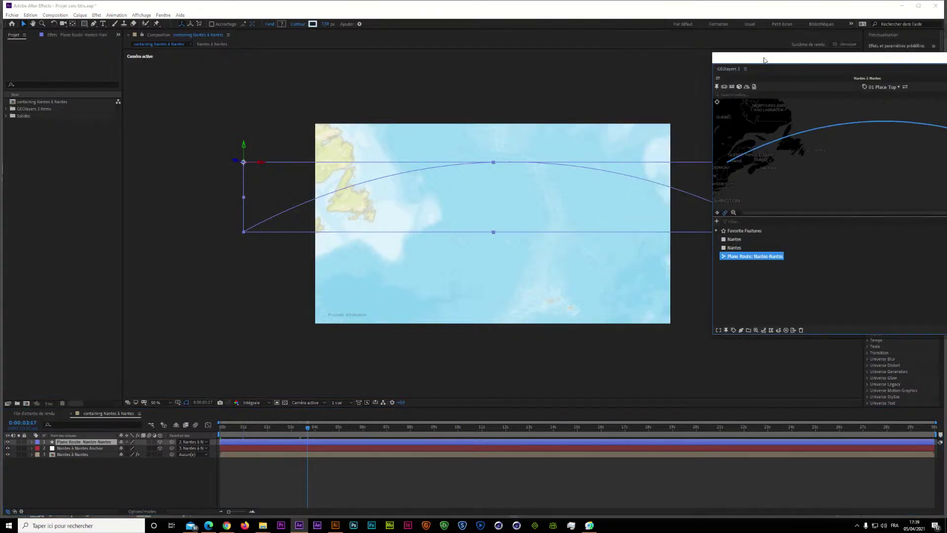
pyautogui.click(527, 374)
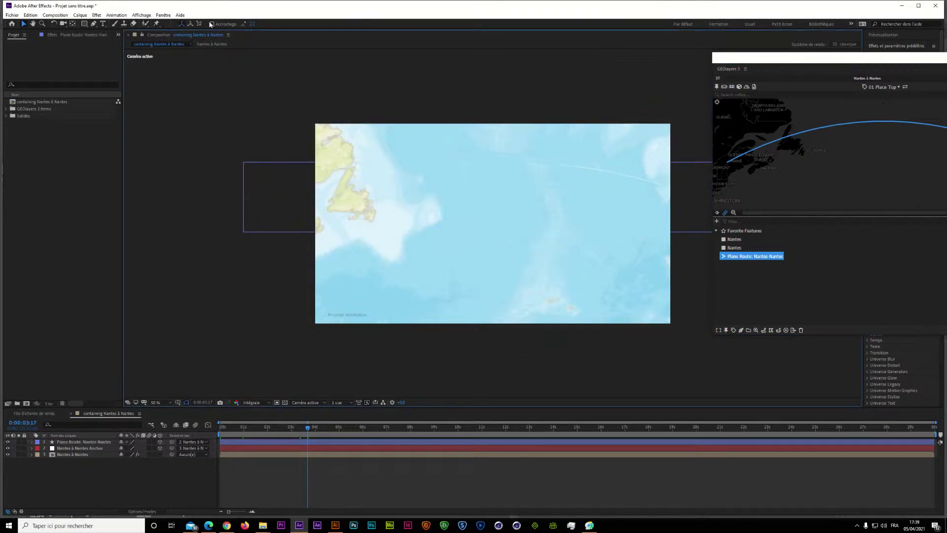
pyautogui.click(66, 441)
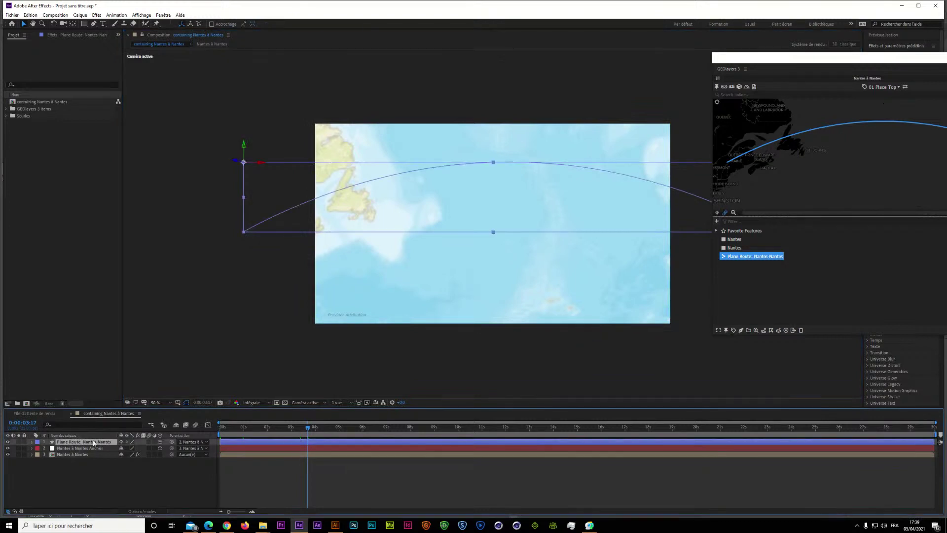
# Choose the Muted drawing style in GEOlayers and activate its feature drawing pen.
pyautogui.moveTo(806, 57); pyautogui.dragTo(642, 43)
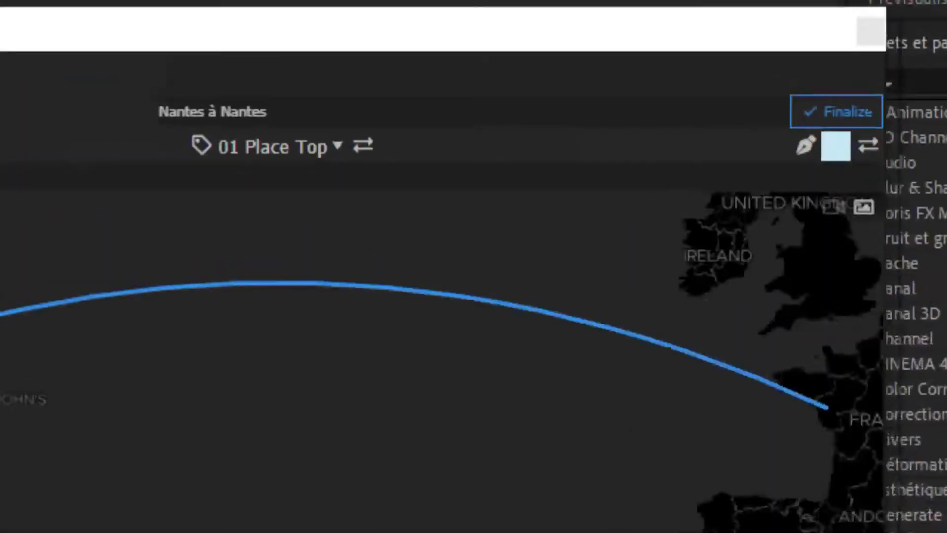
pyautogui.click(833, 146)
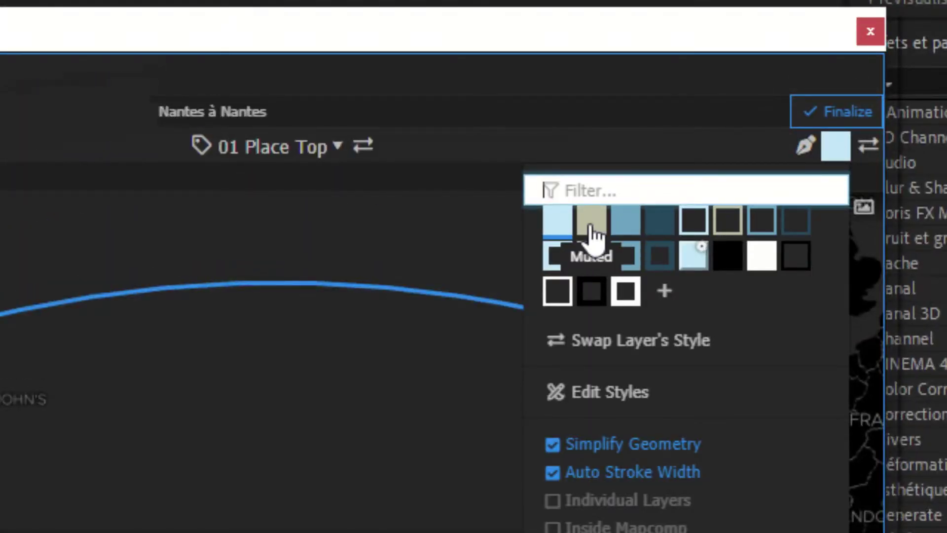
pyautogui.click(597, 227)
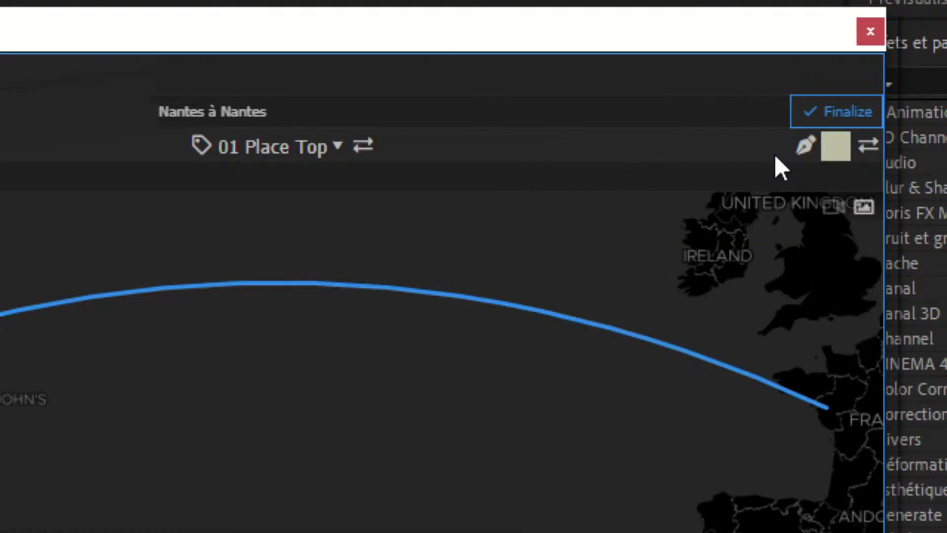
pyautogui.click(804, 147)
pyautogui.click(801, 146)
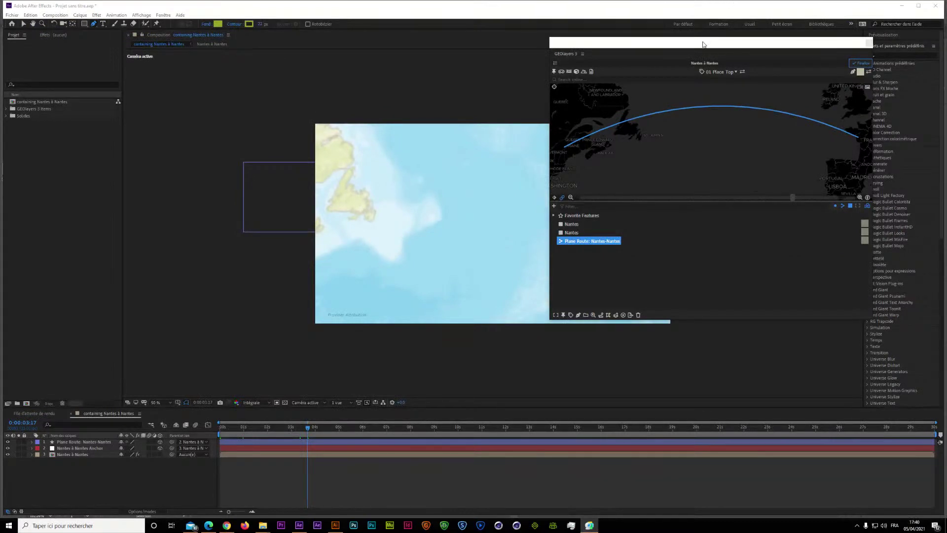
# Scrub the timeline between about 1 and 4 seconds to examine the thin route line's progress.
pyautogui.moveTo(702, 44); pyautogui.dragTo(832, 40)
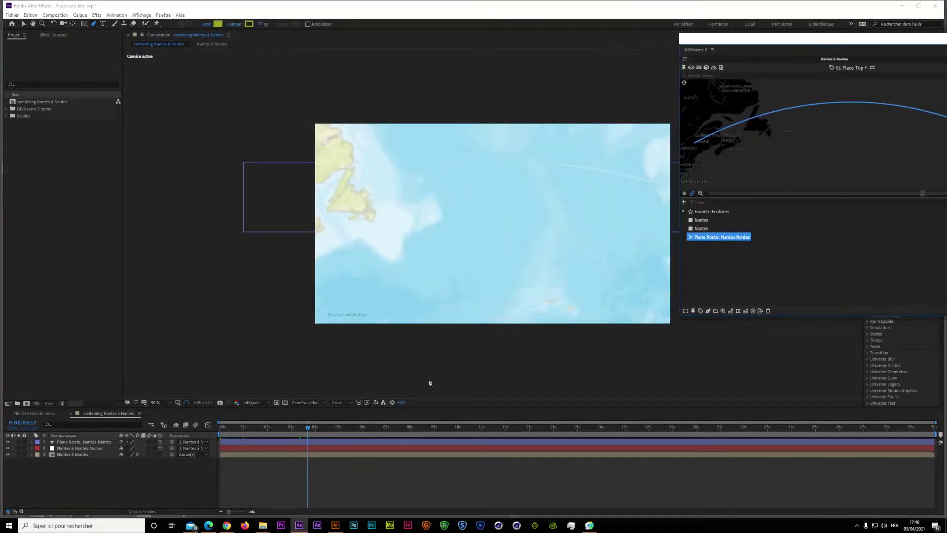
pyautogui.moveTo(308, 428)
pyautogui.mouseDown()
pyautogui.moveTo(238, 431)
pyautogui.moveTo(297, 436)
pyautogui.mouseUp()
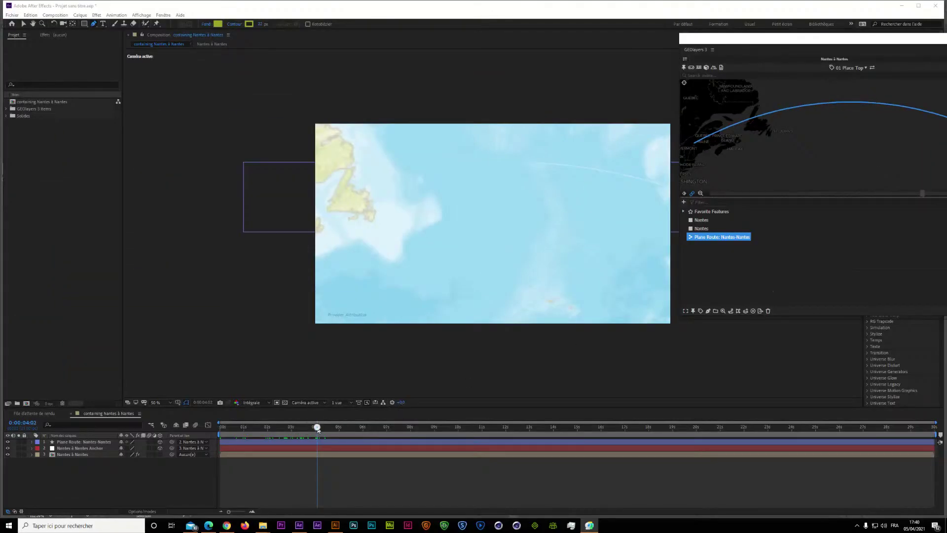
pyautogui.click(281, 427)
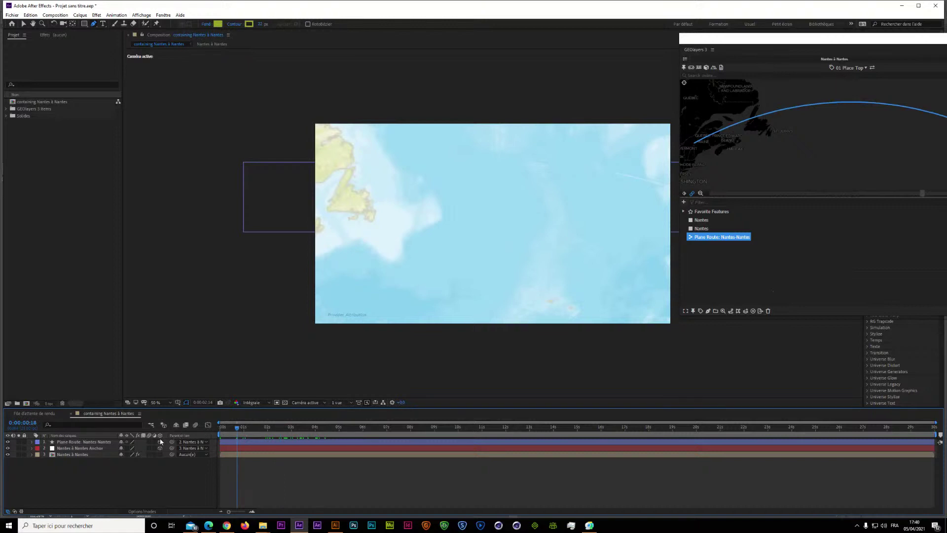
# Animate the map view along the selected Nantes-Nantes plane route.
pyautogui.moveTo(780, 50); pyautogui.dragTo(684, 50)
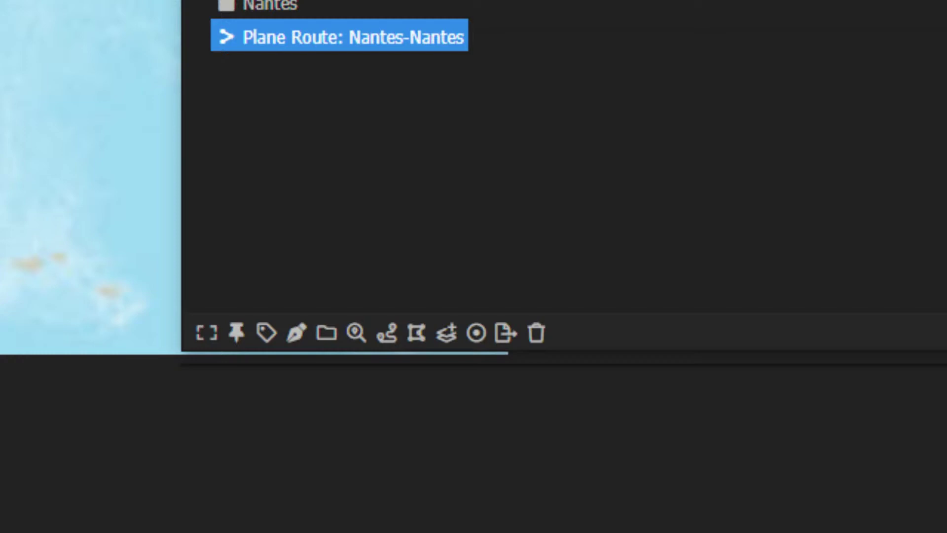
pyautogui.click(207, 340)
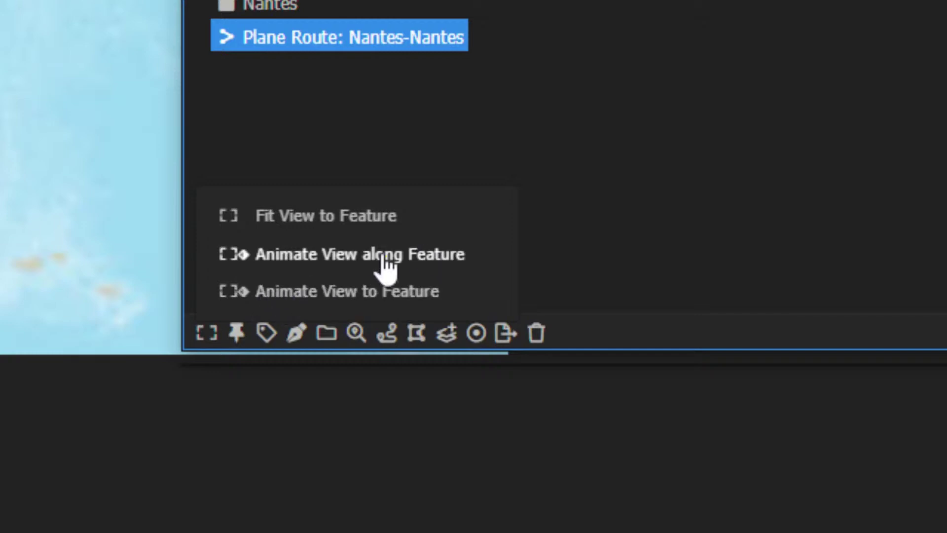
pyautogui.click(362, 262)
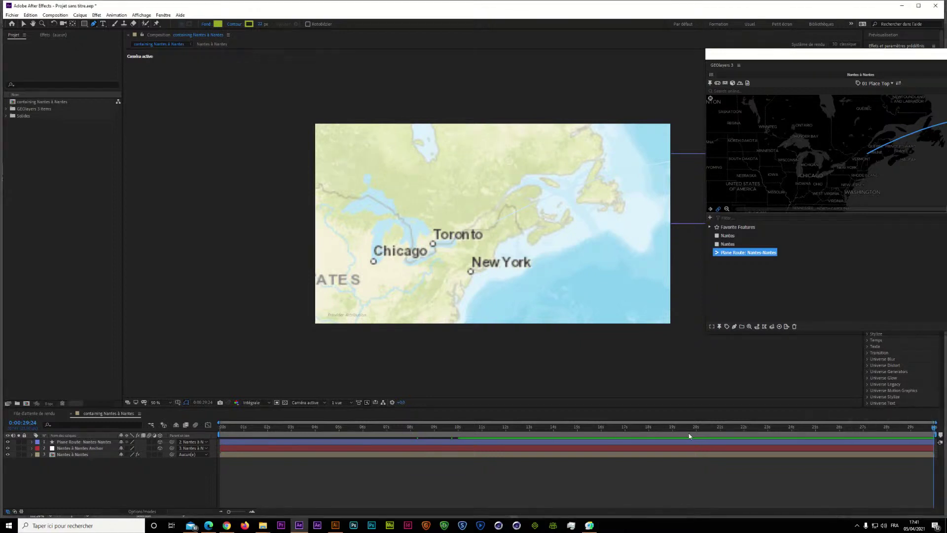
# Scrub through the timeline to check the map view travelling along the route.
pyautogui.click(621, 434)
pyautogui.moveTo(573, 428); pyautogui.dragTo(241, 429)
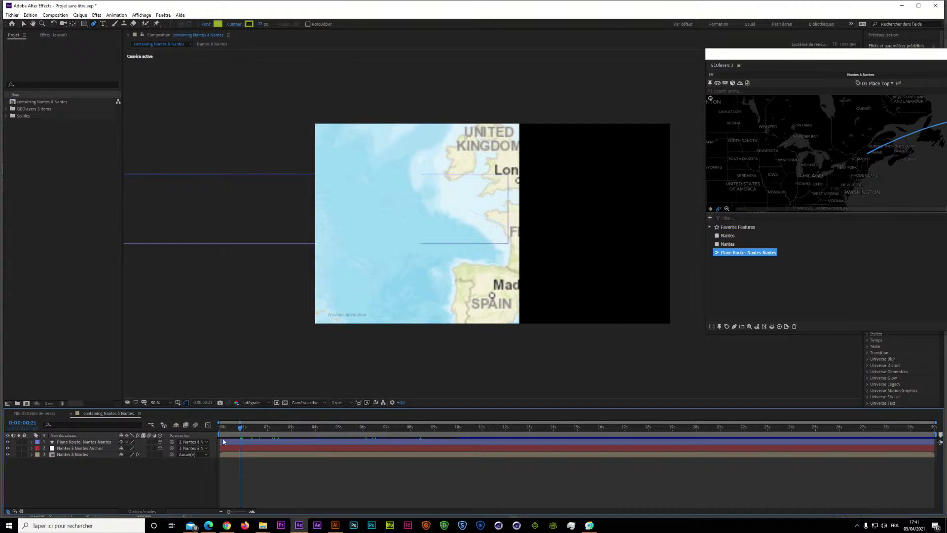
pyautogui.moveTo(239, 429); pyautogui.dragTo(556, 438)
pyautogui.moveTo(421, 437); pyautogui.dragTo(220, 439)
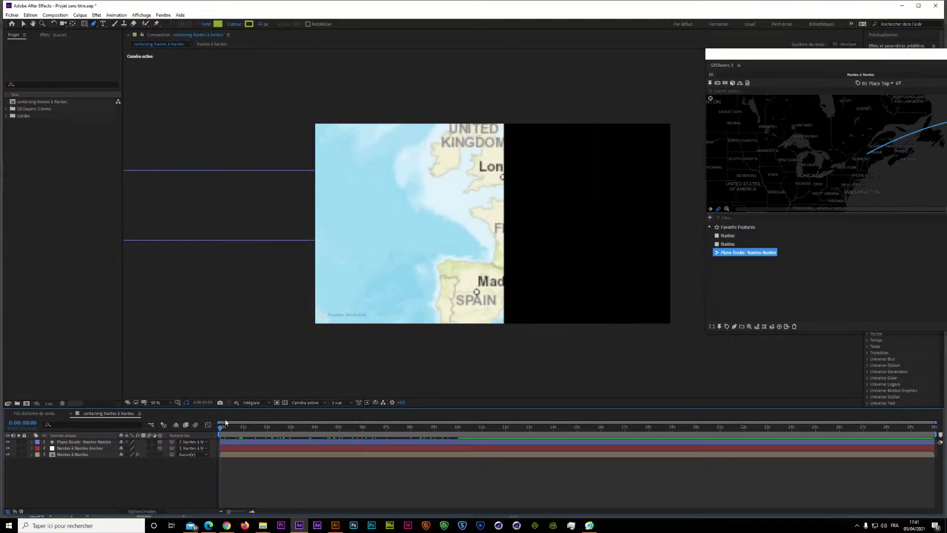
pyautogui.moveTo(219, 425); pyautogui.dragTo(286, 432)
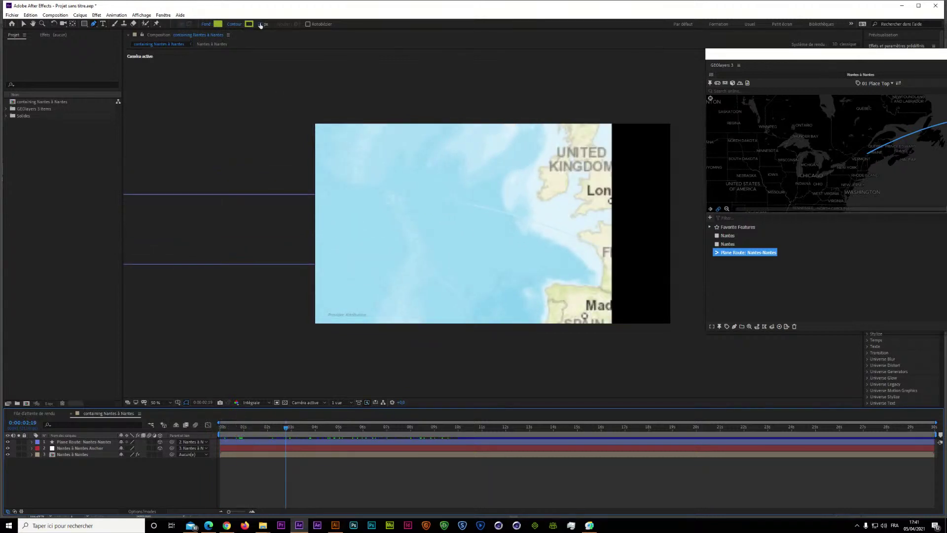
# Select the Plane Route layer and increase its stroke width so the line is much thicker.
pyautogui.click(261, 24)
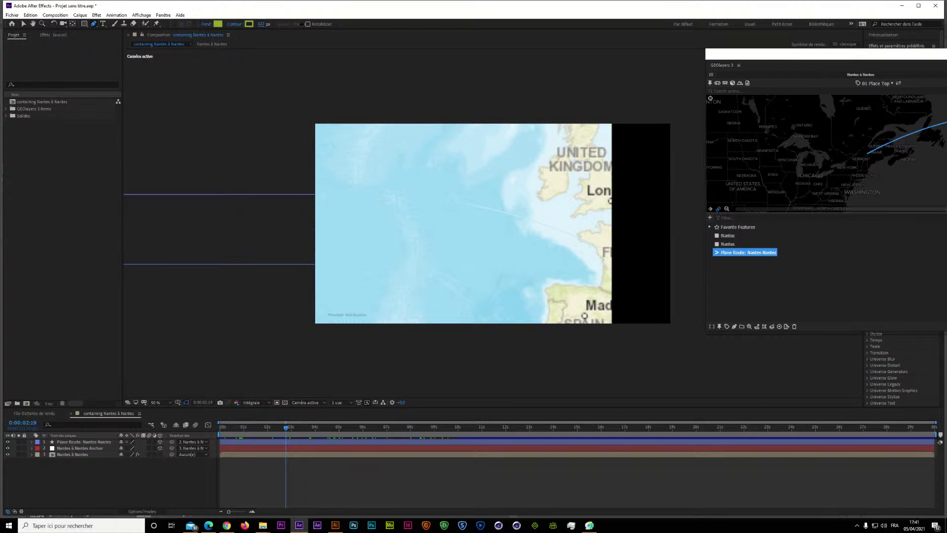
pyautogui.click(76, 441)
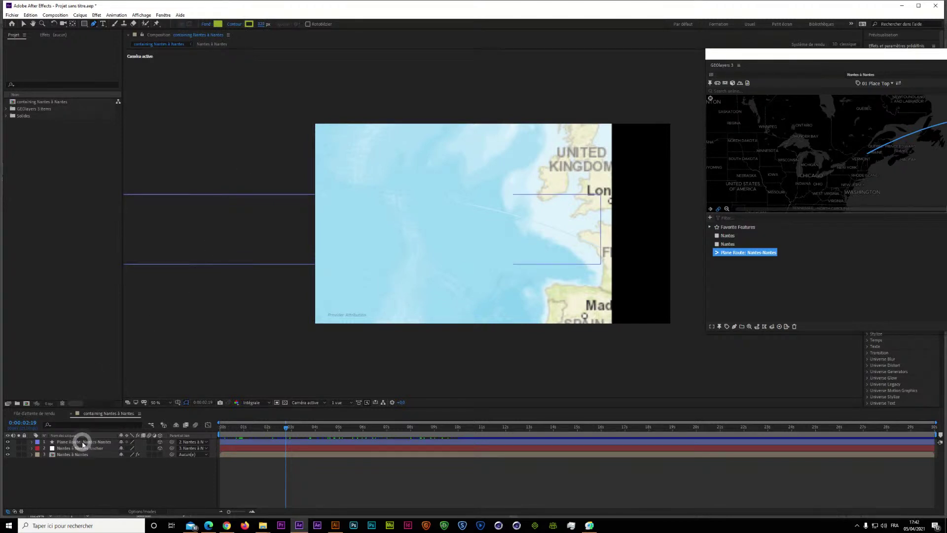
pyautogui.click(267, 23)
pyautogui.moveTo(267, 23); pyautogui.dragTo(284, 24)
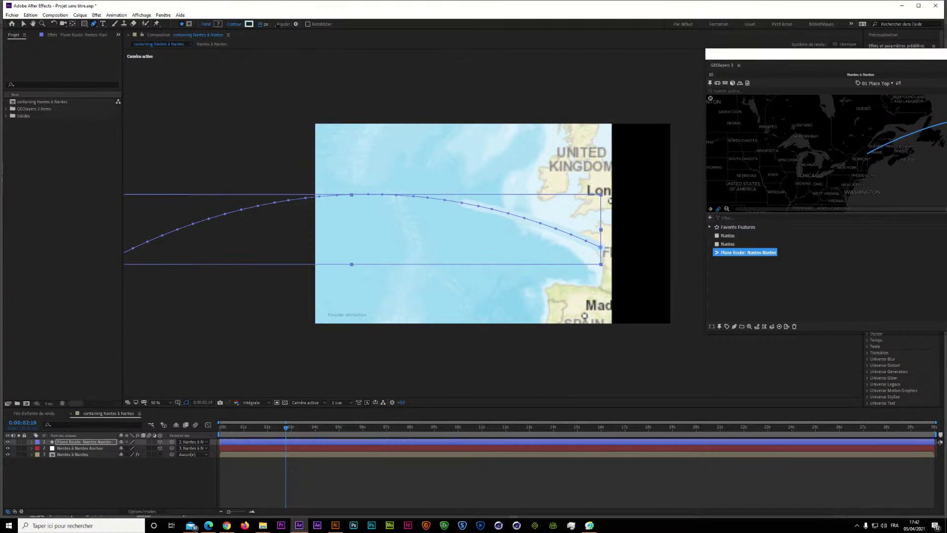
# Change the plane route's stroke colour to saturated red and reduce its stroke width slightly.
pyautogui.click(250, 24)
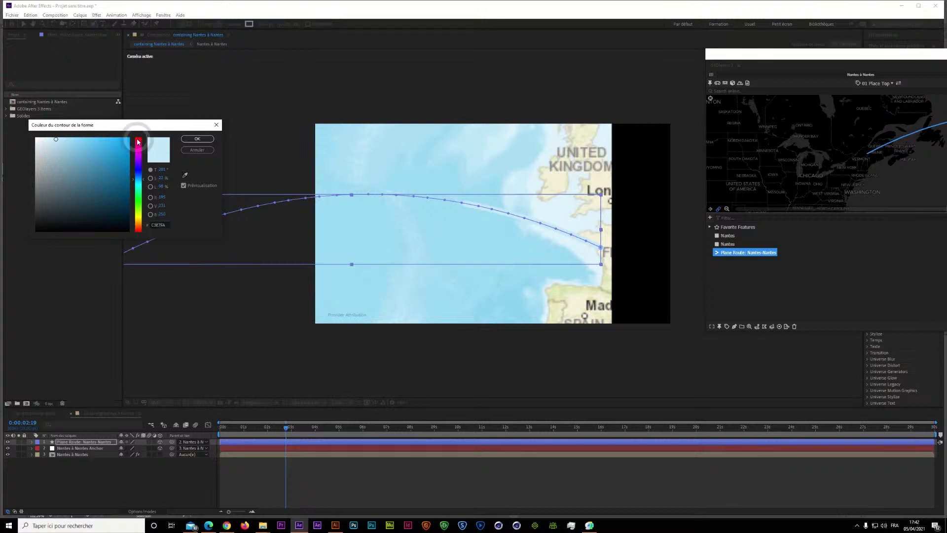
pyautogui.click(136, 142)
pyautogui.click(207, 139)
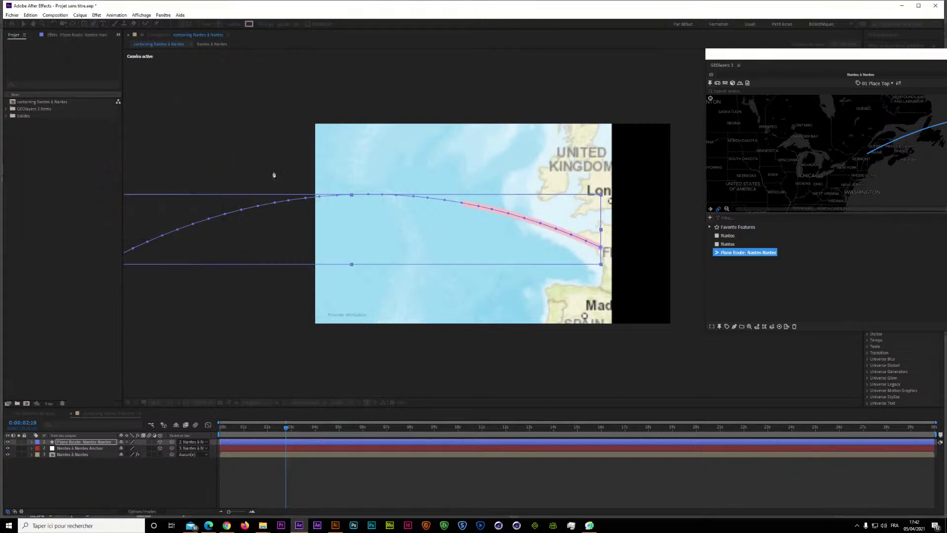
pyautogui.click(252, 23)
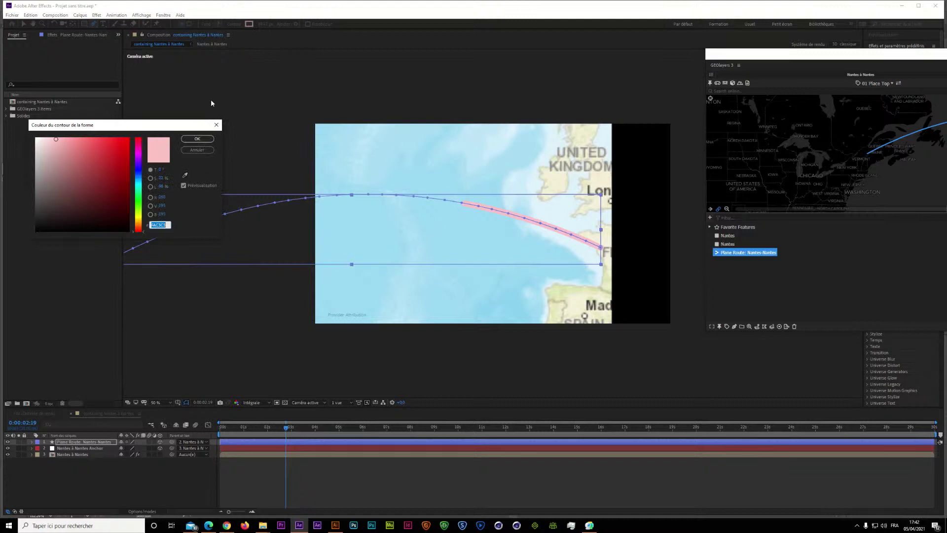
pyautogui.click(130, 138)
pyautogui.click(198, 139)
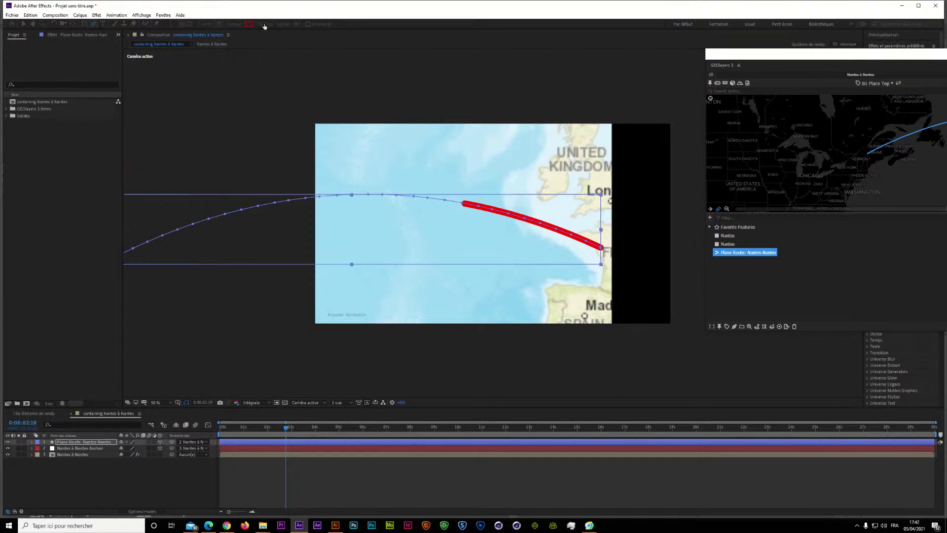
pyautogui.moveTo(257, 23); pyautogui.dragTo(248, 24)
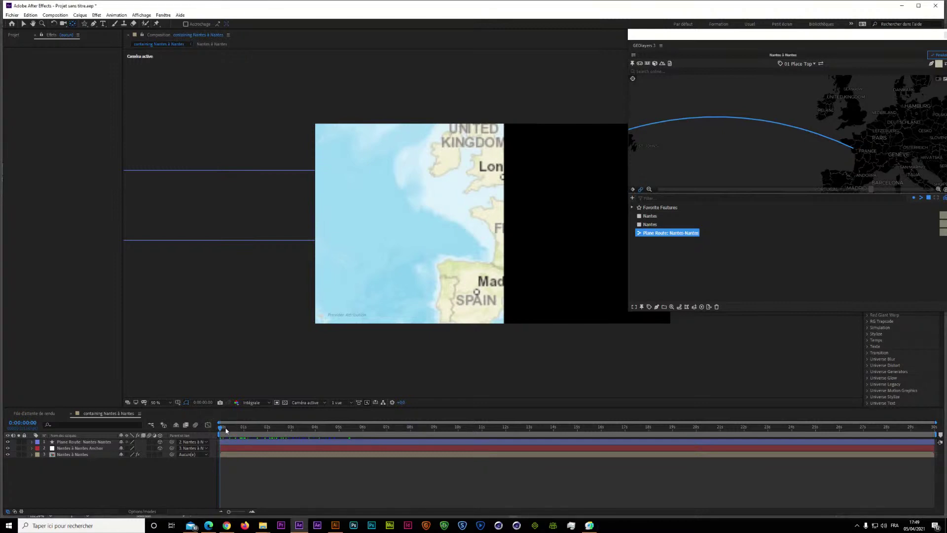
# Play the animation from the start to check the red route, and return the playhead to 0:00:00:00.
pyautogui.click(220, 429)
pyautogui.press('space')
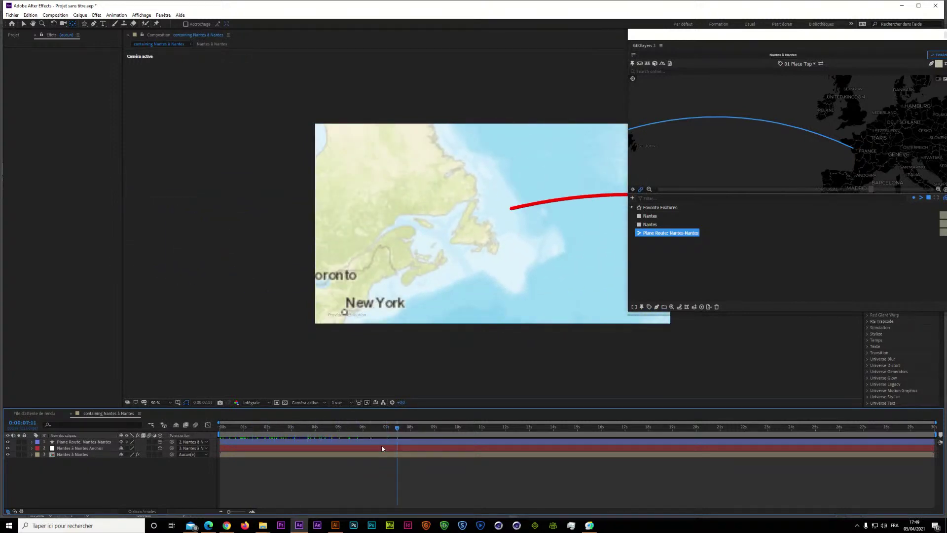
pyautogui.moveTo(383, 449); pyautogui.dragTo(166, 438)
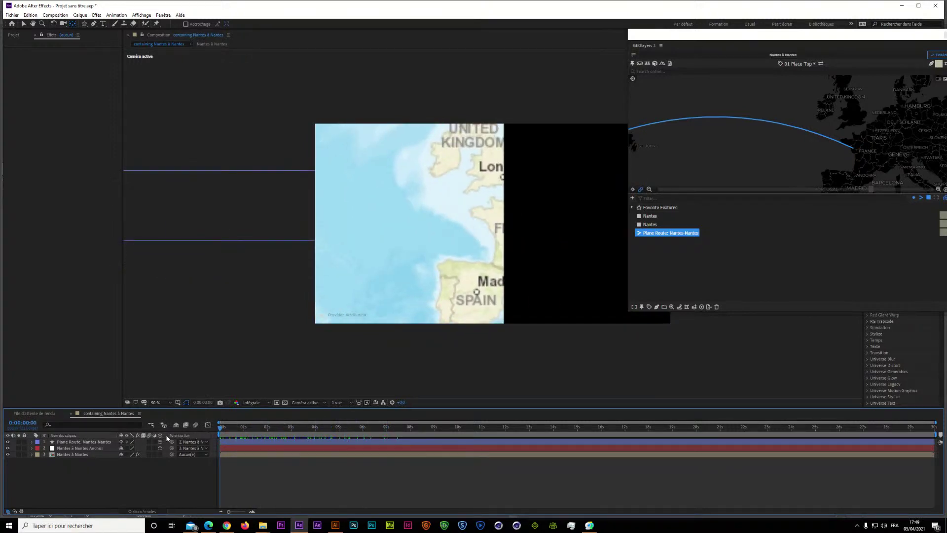
# Draw a small red star over the Atlantic with the Star tool and set its points to 3 to make a triangle.
pyautogui.click(85, 23)
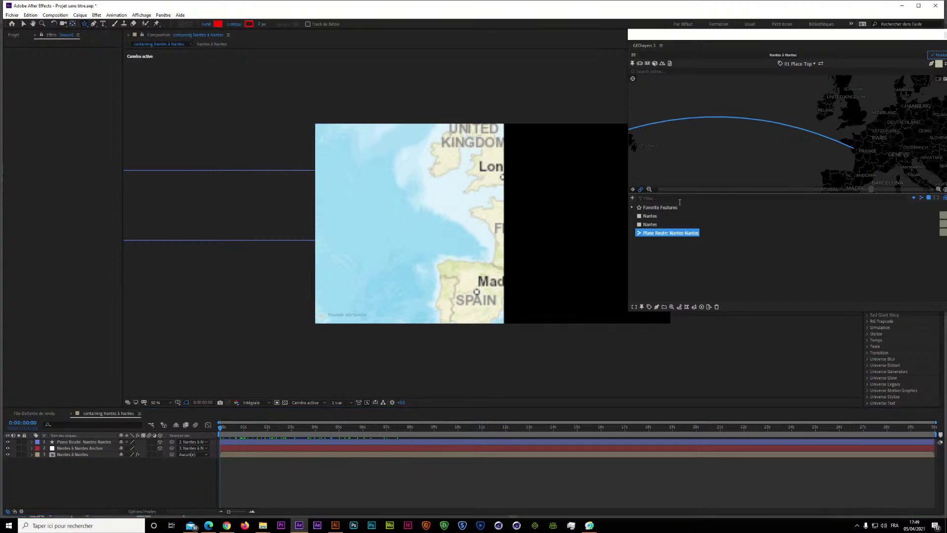
pyautogui.moveTo(346, 182); pyautogui.dragTo(356, 197)
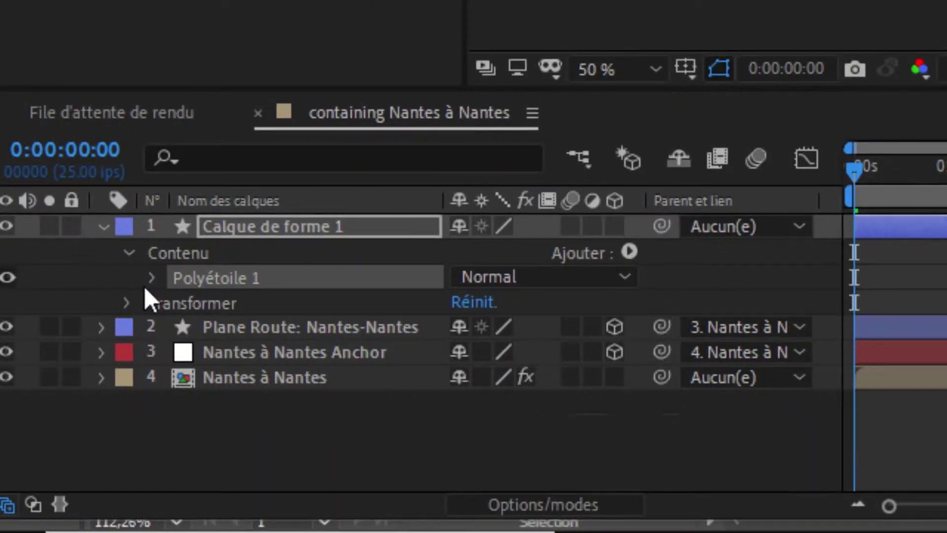
pyautogui.click(149, 278)
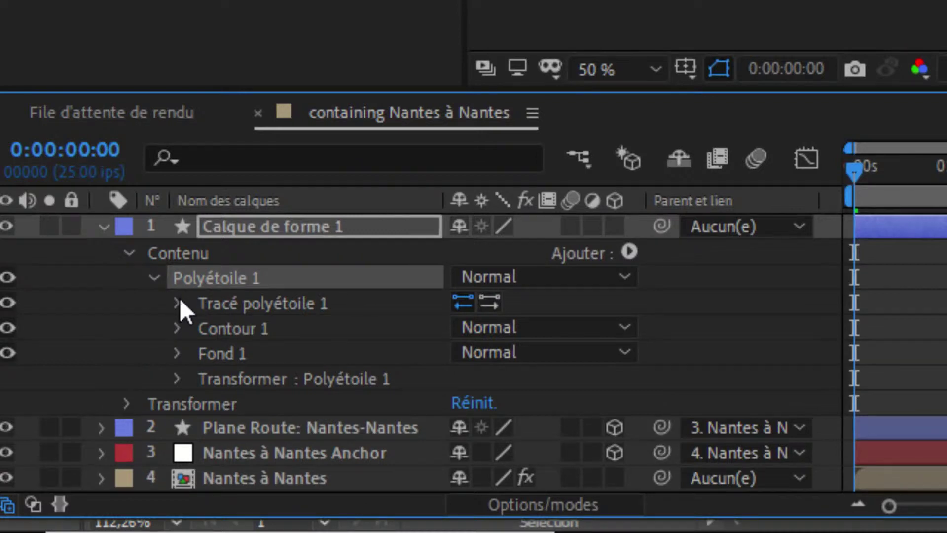
pyautogui.click(177, 302)
pyautogui.moveTo(461, 330); pyautogui.dragTo(381, 329)
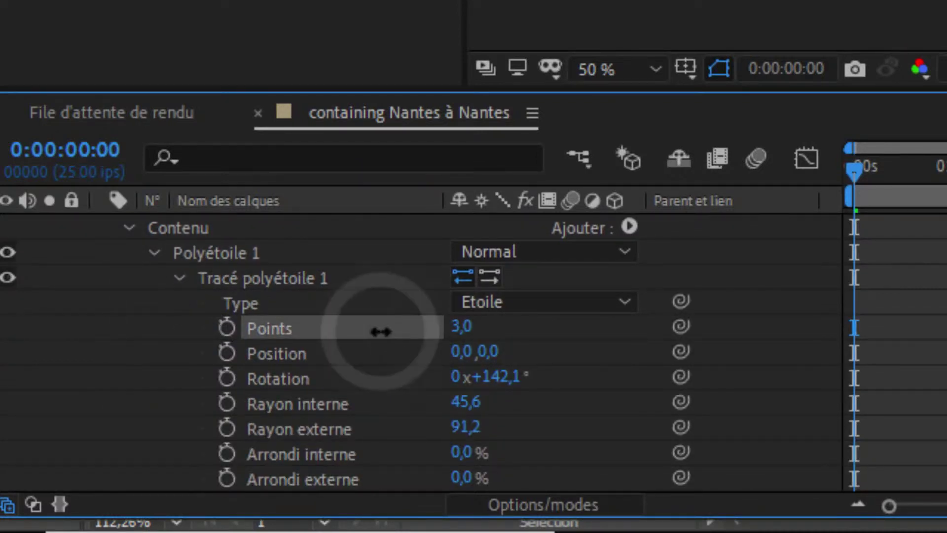
pyautogui.click(179, 277)
pyautogui.click(151, 267)
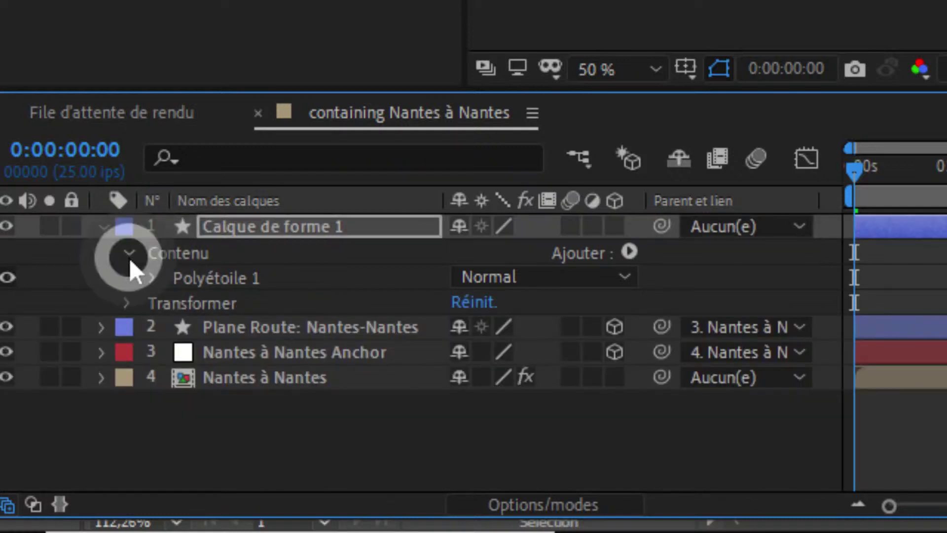
pyautogui.click(129, 254)
pyautogui.click(100, 228)
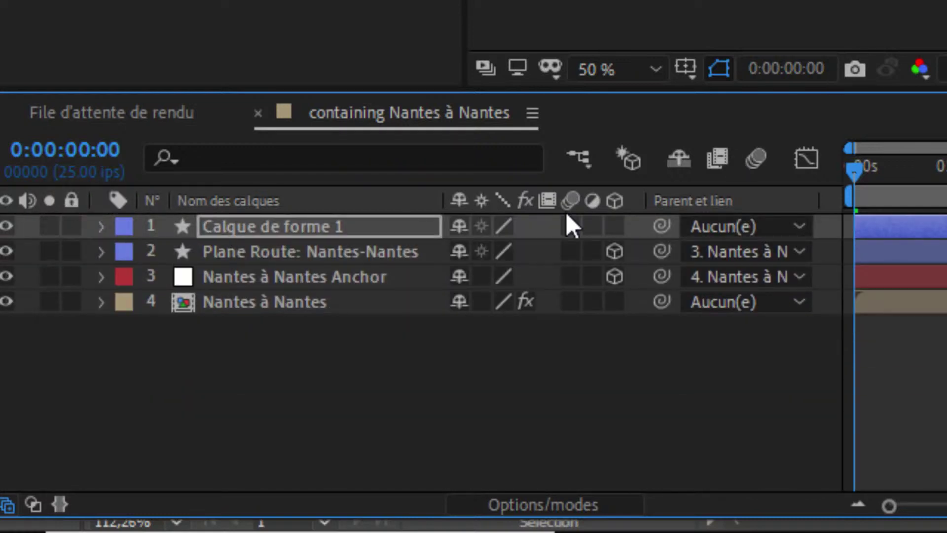
# Rename the new shape layer as Flèche.
pyautogui.rightClick(230, 226)
pyautogui.click(295, 201)
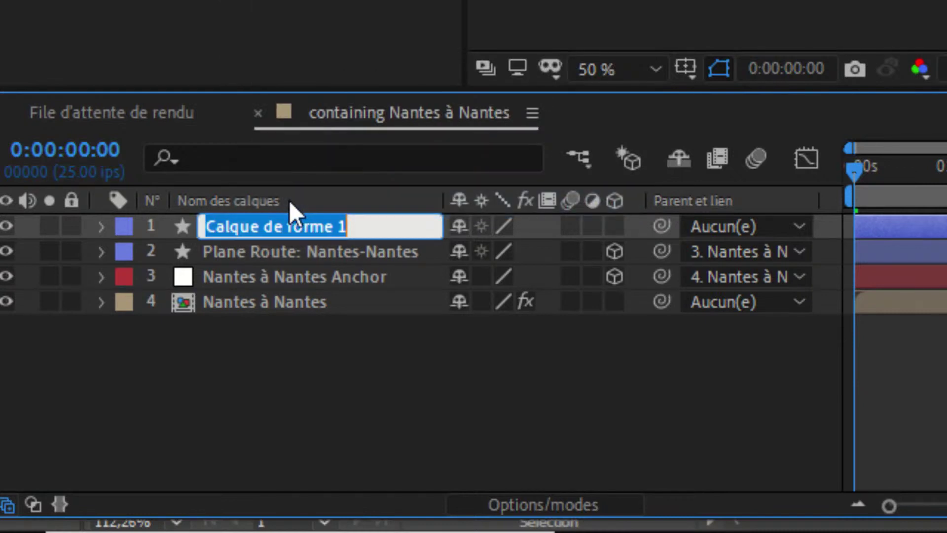
pyautogui.write('Flè')
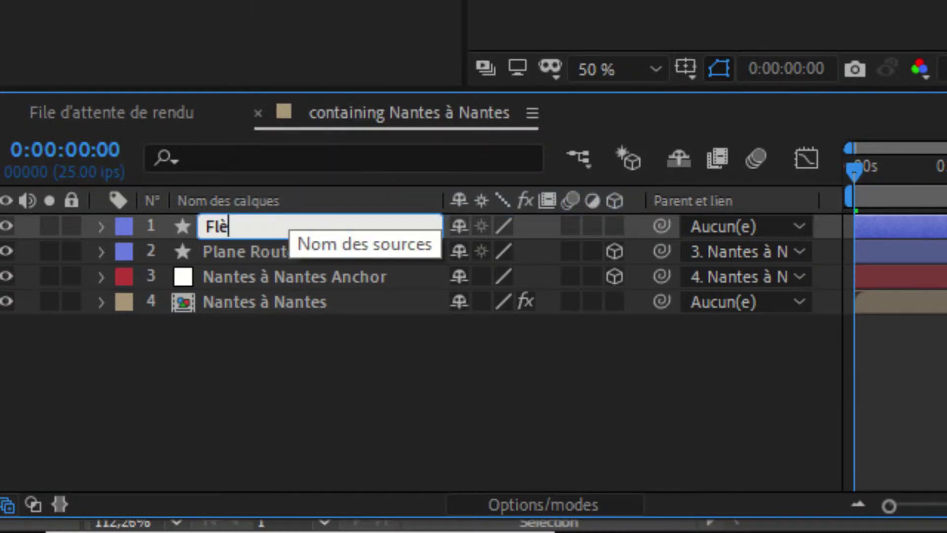
pyautogui.write('che')
pyautogui.press('Return')
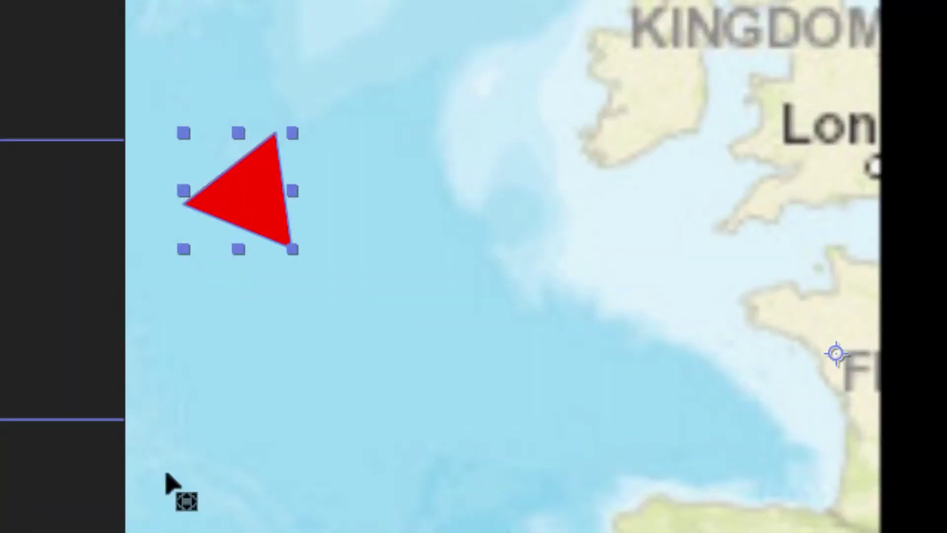
# Move the Flèche layer's anchor point to the centre of the triangle and make the layer 3D.
pyautogui.moveTo(835, 353); pyautogui.dragTo(258, 201)
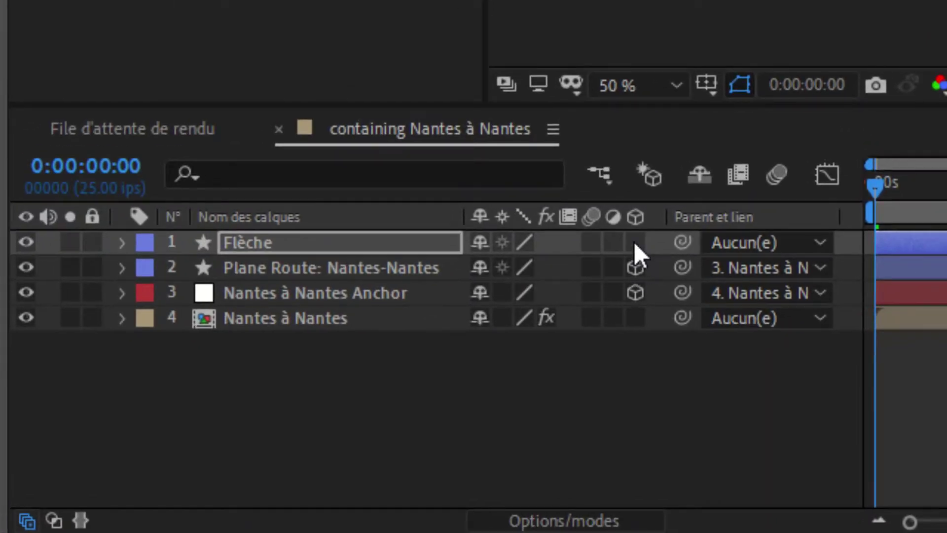
pyautogui.click(634, 242)
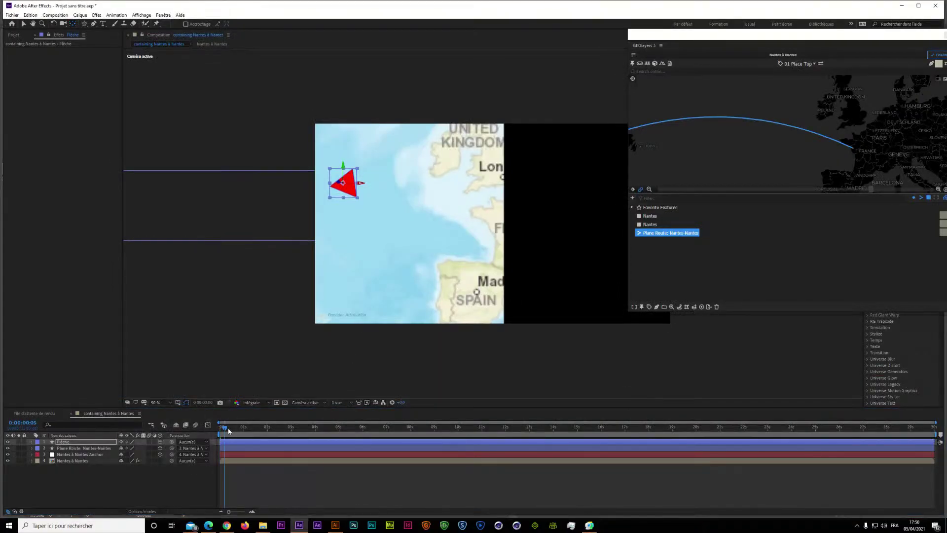
# At 0:00:01:00, move the Flèche triangle along its X and Y axes onto the leading end of the red route.
pyautogui.click(237, 430)
pyautogui.click(244, 430)
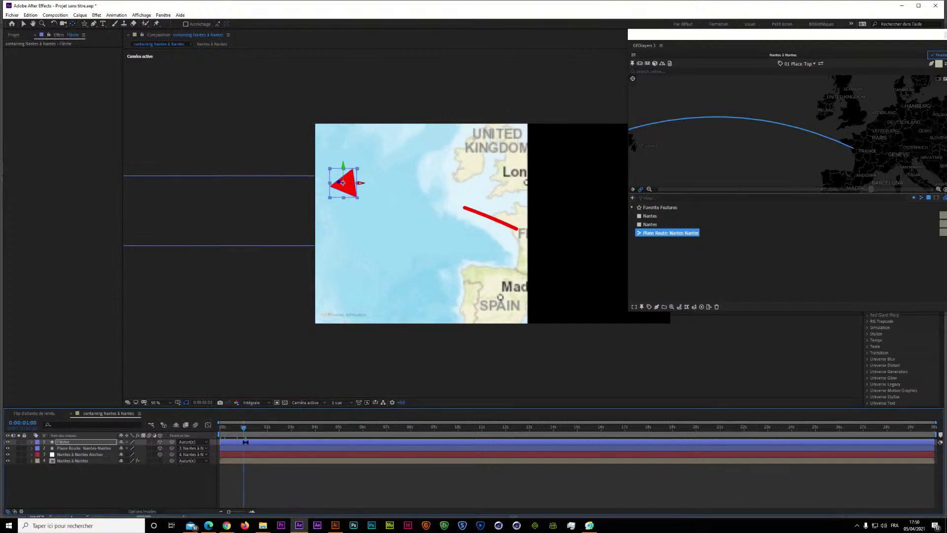
pyautogui.click(23, 24)
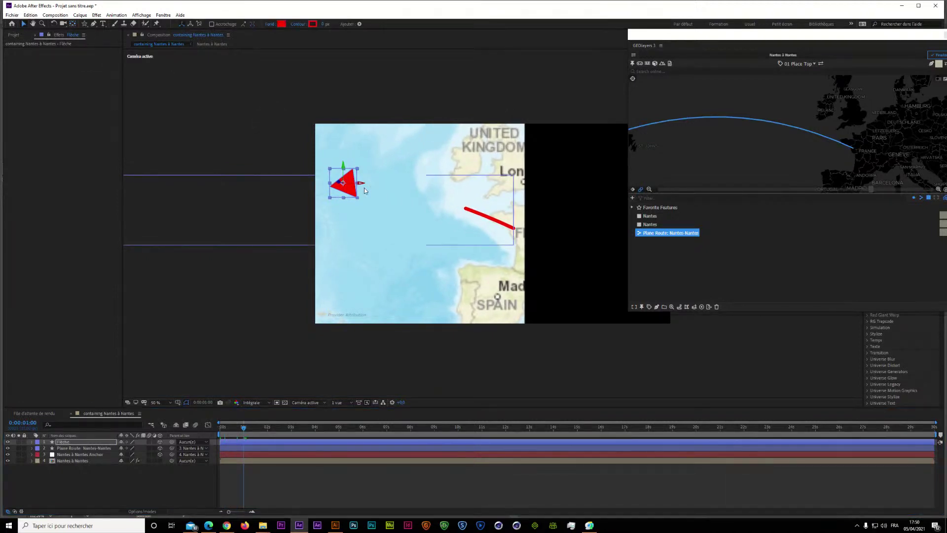
pyautogui.moveTo(362, 185); pyautogui.dragTo(475, 185)
pyautogui.moveTo(434, 213); pyautogui.dragTo(434, 219)
pyautogui.hotkey('ctrl', 'z')
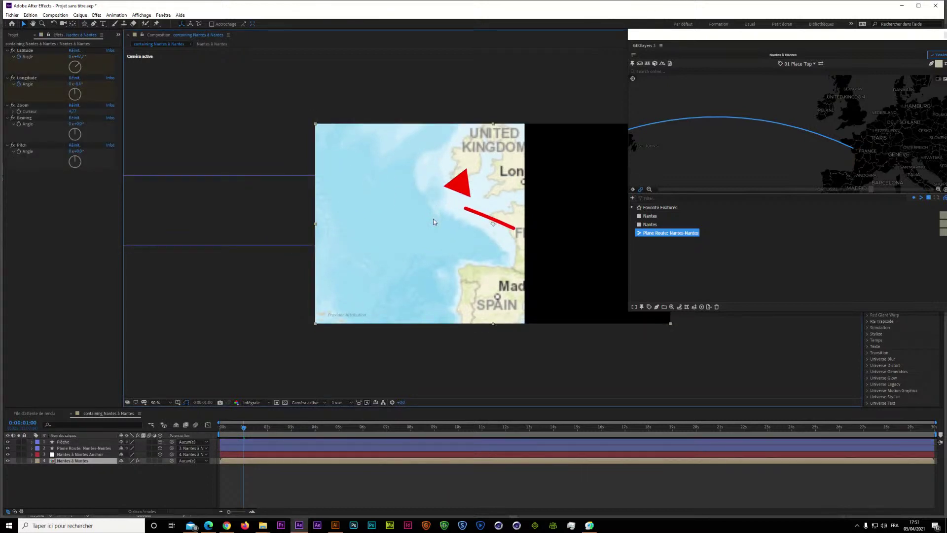
pyautogui.click(73, 442)
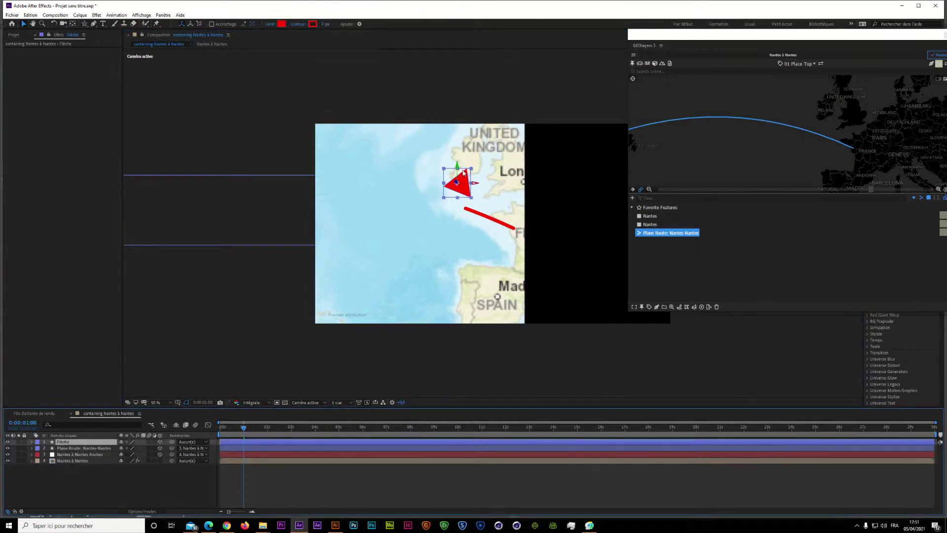
pyautogui.moveTo(458, 168); pyautogui.dragTo(475, 210)
# Rotate the Flèche layer clockwise around Z to follow the route's direction and nudge it into line with the route's end.
pyautogui.click(83, 446)
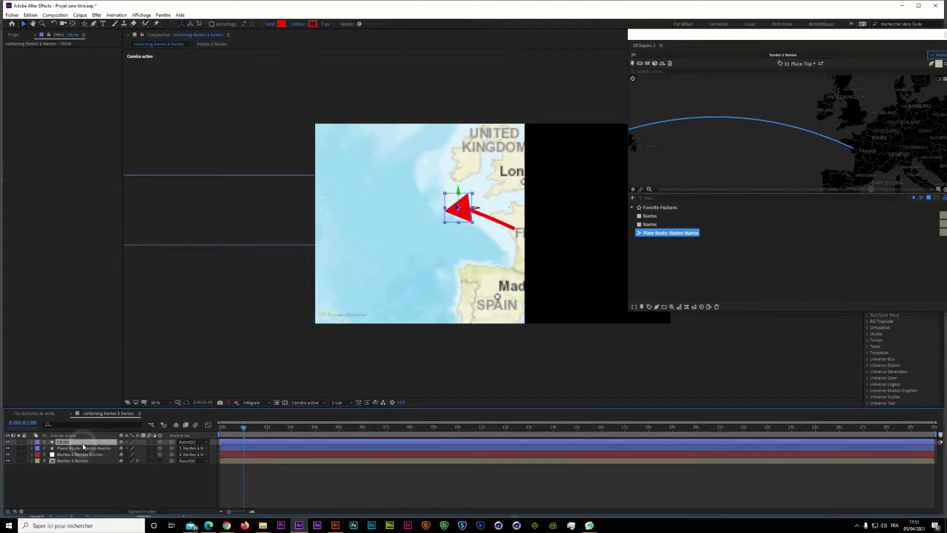
pyautogui.press('r')
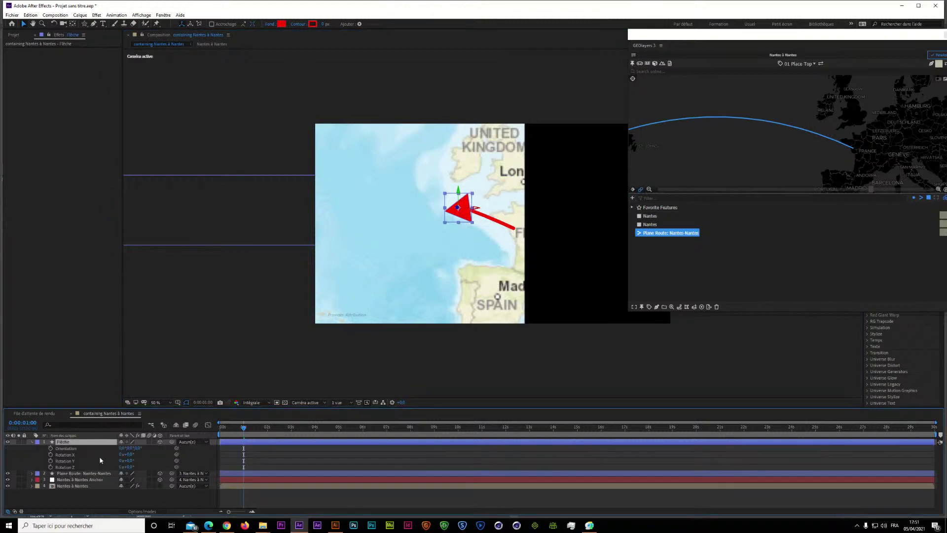
pyautogui.moveTo(128, 467); pyautogui.dragTo(139, 467)
pyautogui.click(132, 467)
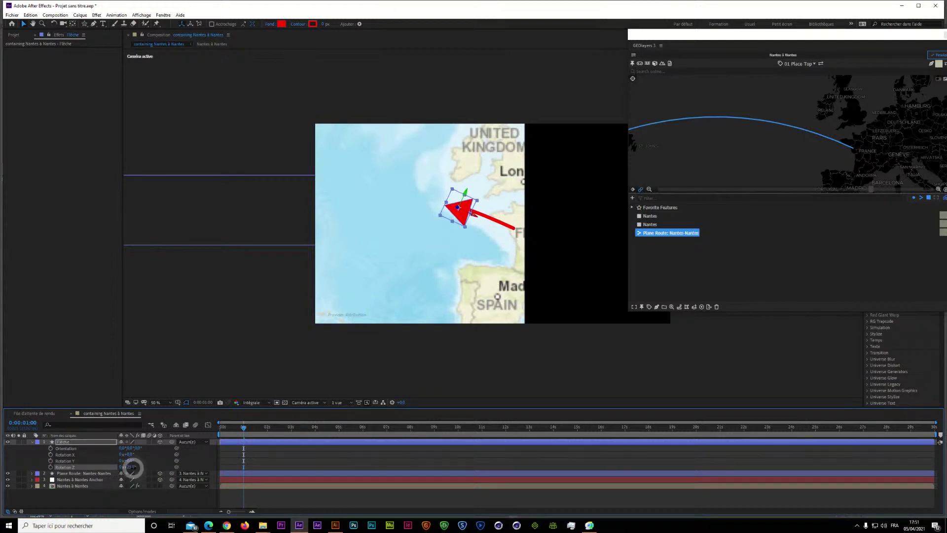
pyautogui.write('19')
pyautogui.press('Return')
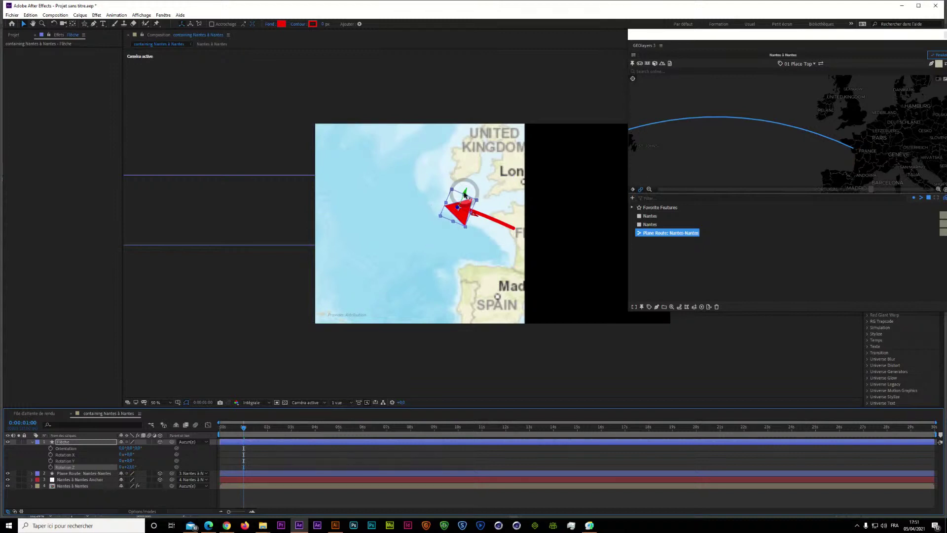
pyautogui.moveTo(464, 195); pyautogui.dragTo(466, 191)
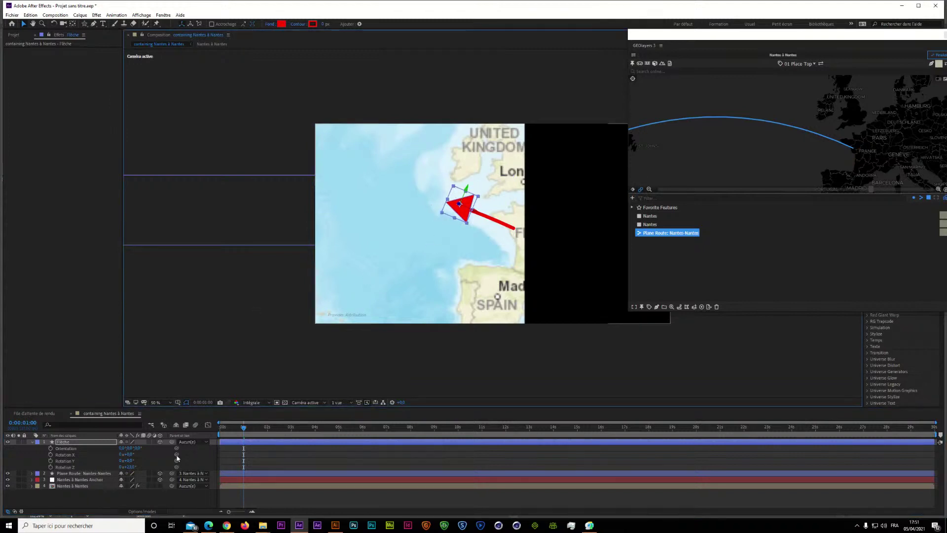
pyautogui.moveTo(127, 467); pyautogui.dragTo(131, 467)
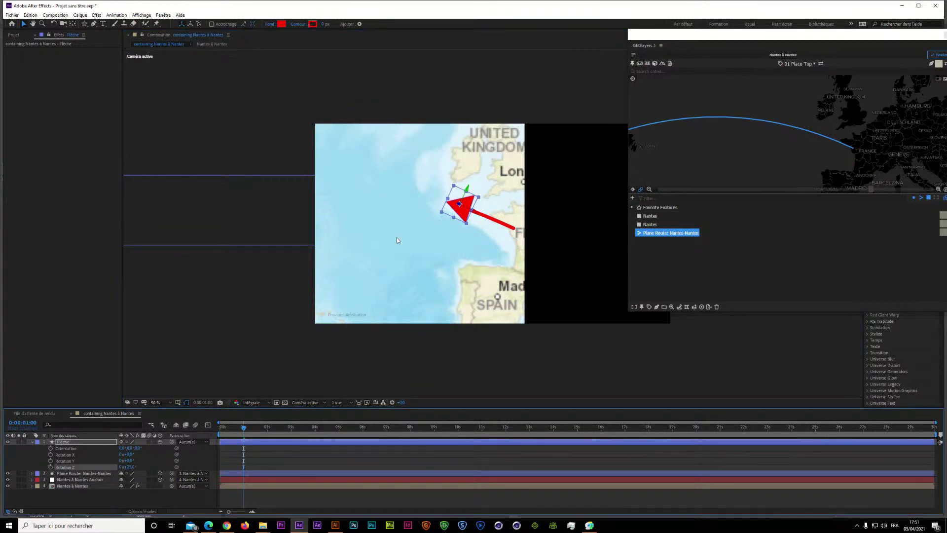
pyautogui.moveTo(467, 188); pyautogui.dragTo(467, 191)
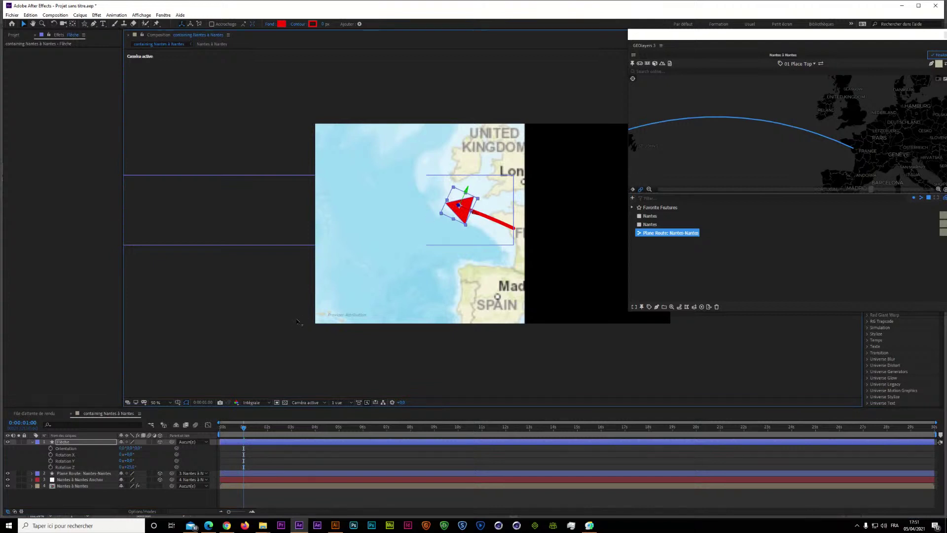
# Scale the Flèche layer uniformly down to less than half its size and fine-tune its Z rotation.
pyautogui.click(64, 441)
pyautogui.press('s')
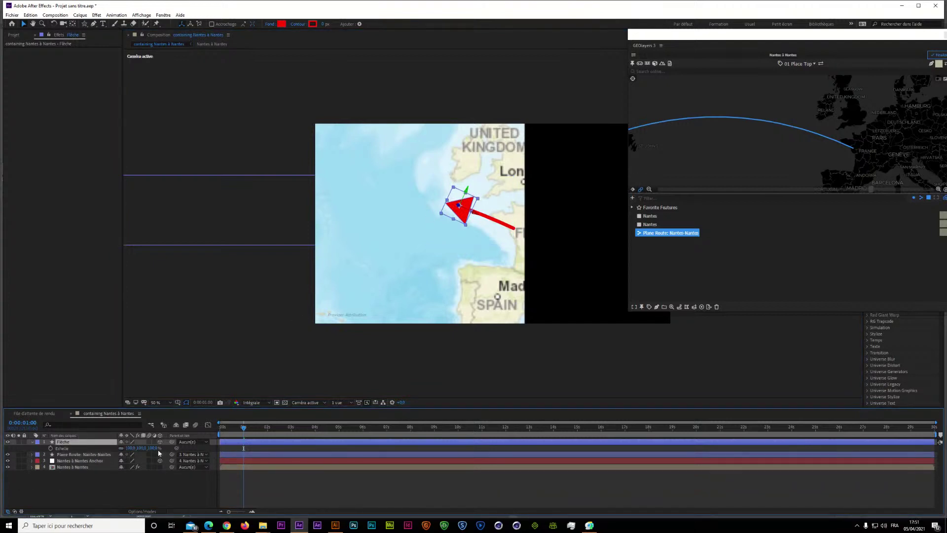
pyautogui.moveTo(138, 448); pyautogui.dragTo(117, 447)
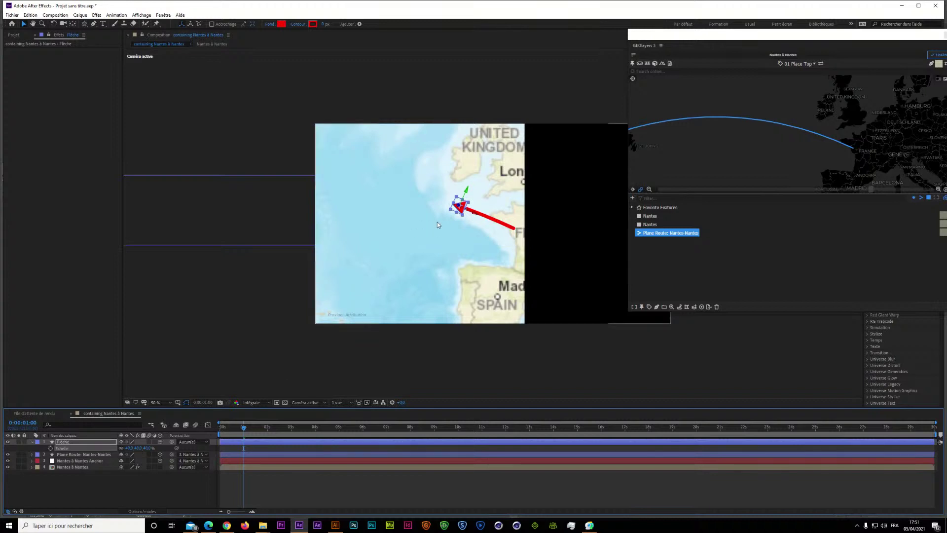
pyautogui.click(80, 441)
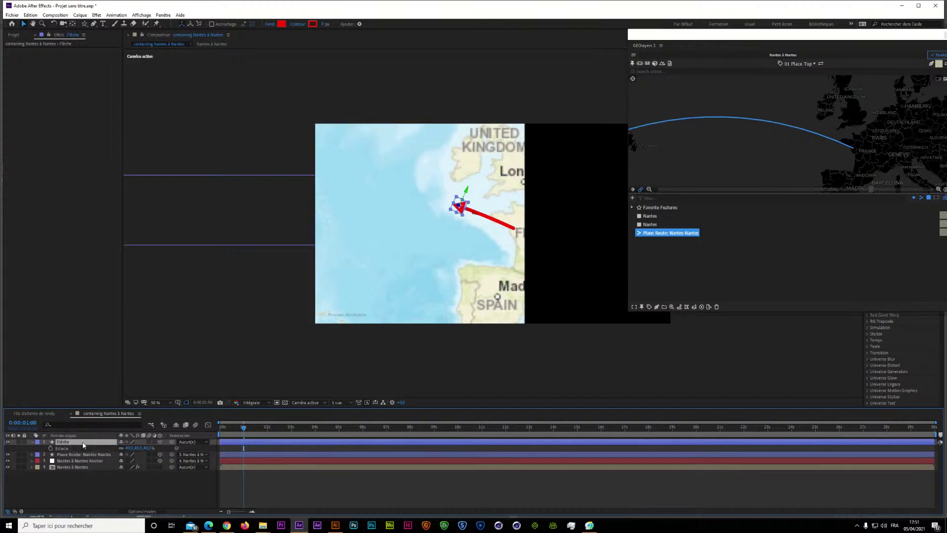
pyautogui.press('r')
pyautogui.moveTo(129, 466); pyautogui.dragTo(126, 467)
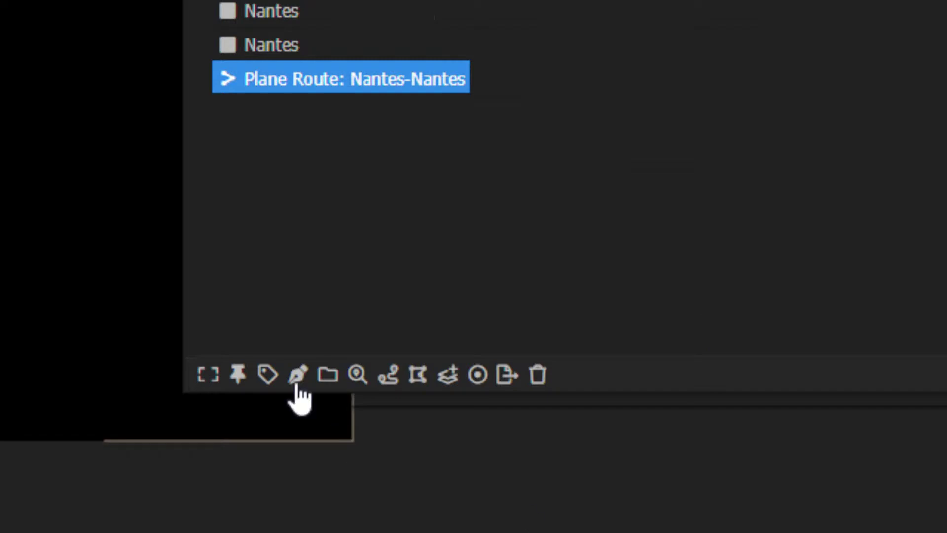
# Animate the Flèche layer along the Plane Route: Nantes-Nantes feature.
pyautogui.click(238, 379)
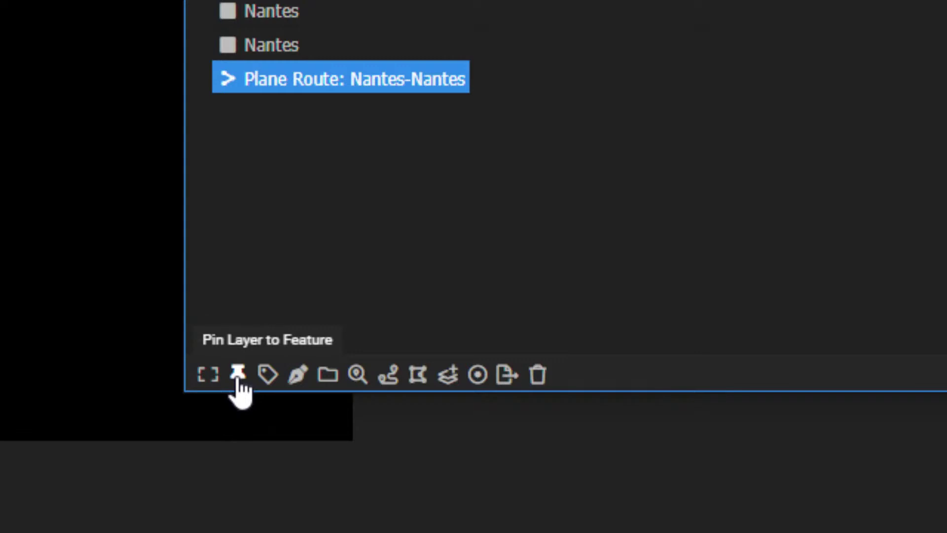
pyautogui.click(238, 379)
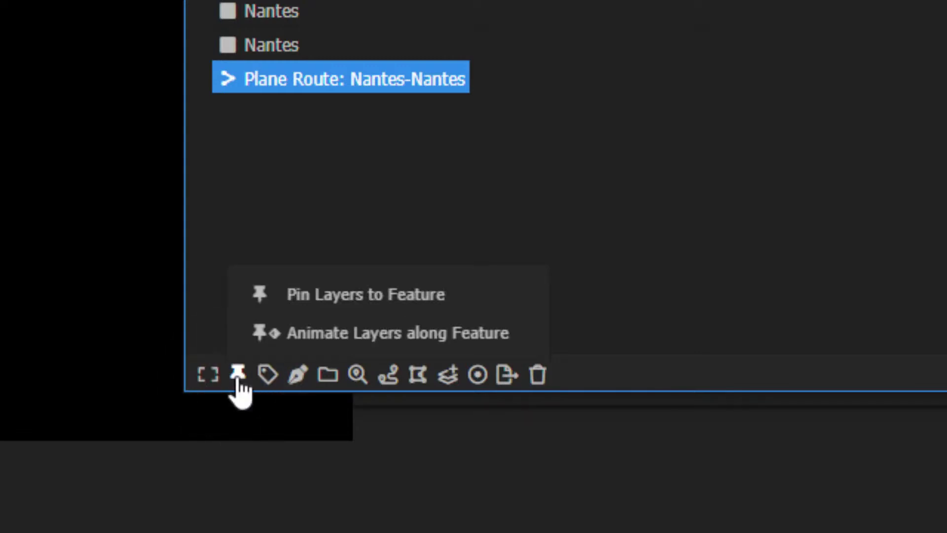
pyautogui.click(300, 340)
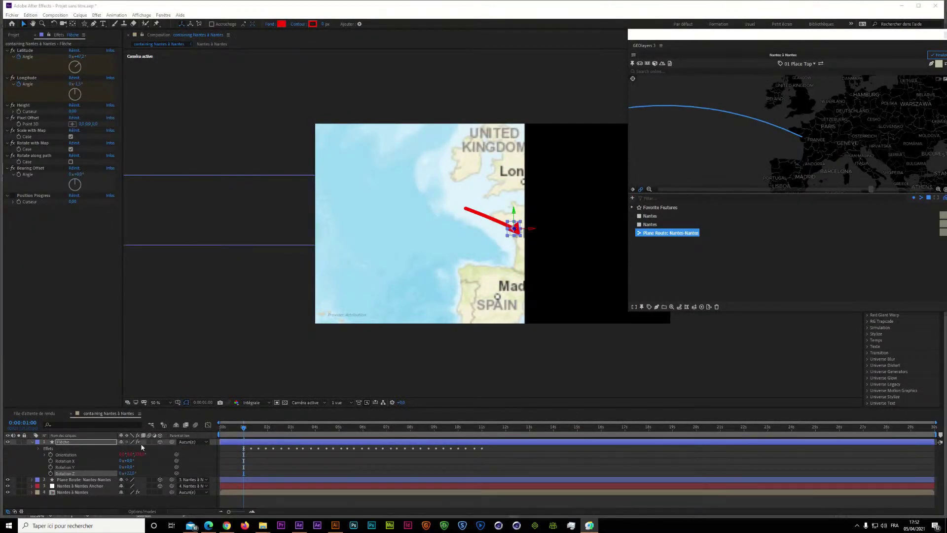
# Show the Flèche layer's keyframes and slide the layer earlier so they start at 0:00:00:00, checking the arrow against the route's tip.
pyautogui.click(59, 443)
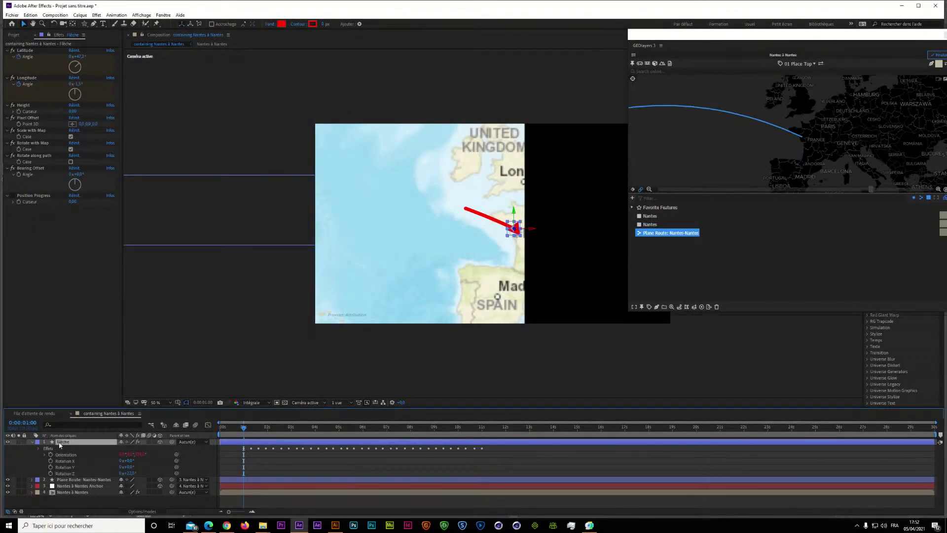
pyautogui.press('u')
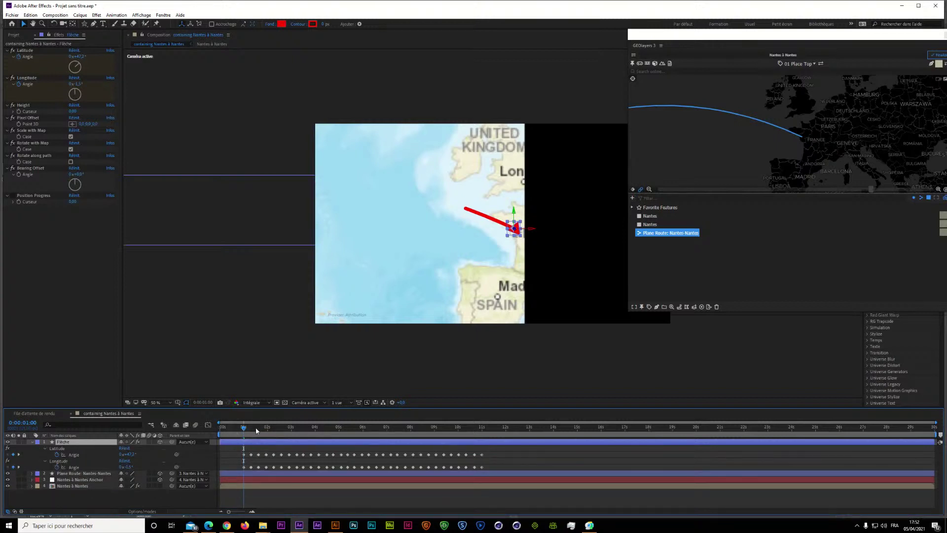
pyautogui.moveTo(244, 431); pyautogui.dragTo(243, 485)
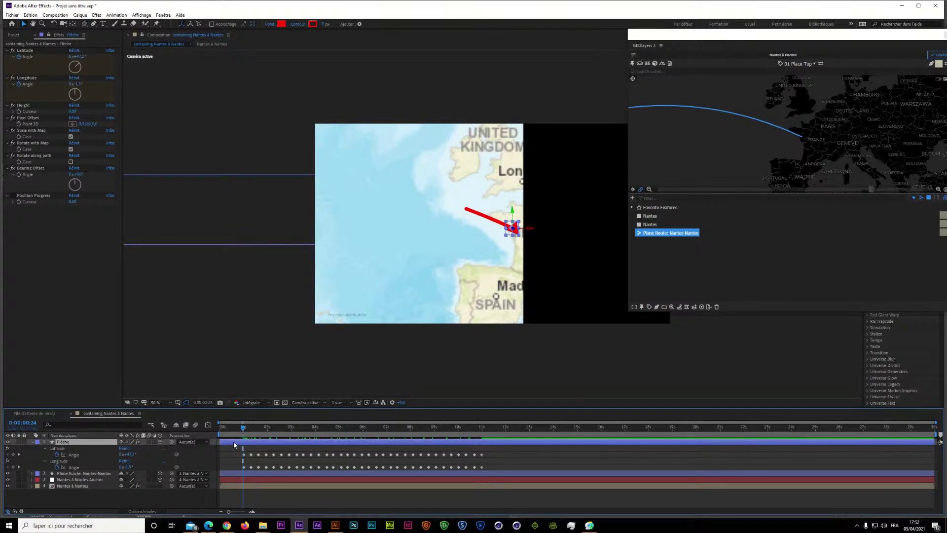
pyautogui.moveTo(223, 444)
pyautogui.mouseDown()
pyautogui.moveTo(246, 447)
pyautogui.moveTo(226, 445)
pyautogui.moveTo(229, 427)
pyautogui.moveTo(204, 430)
pyautogui.moveTo(235, 430)
pyautogui.moveTo(233, 442)
pyautogui.mouseUp()
pyautogui.click(233, 428)
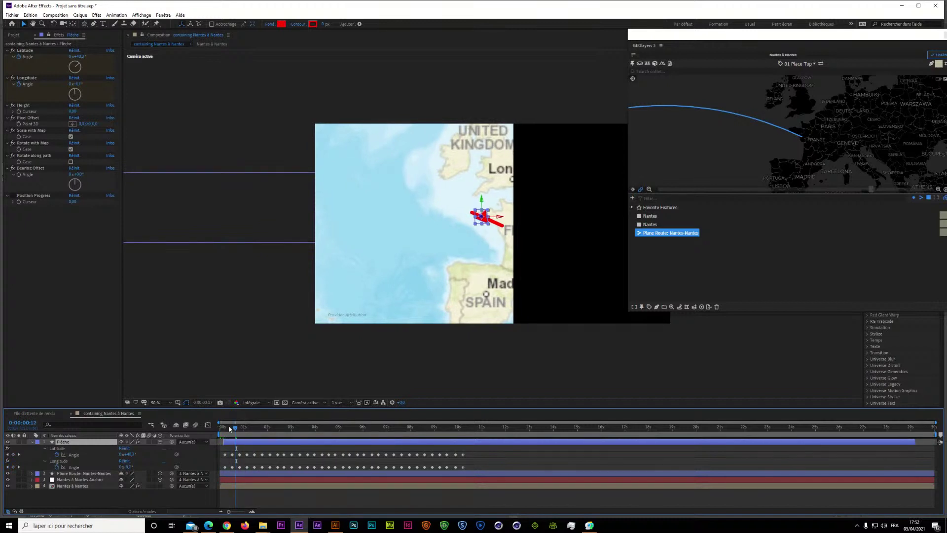
pyautogui.click(228, 427)
pyautogui.moveTo(238, 440); pyautogui.dragTo(235, 443)
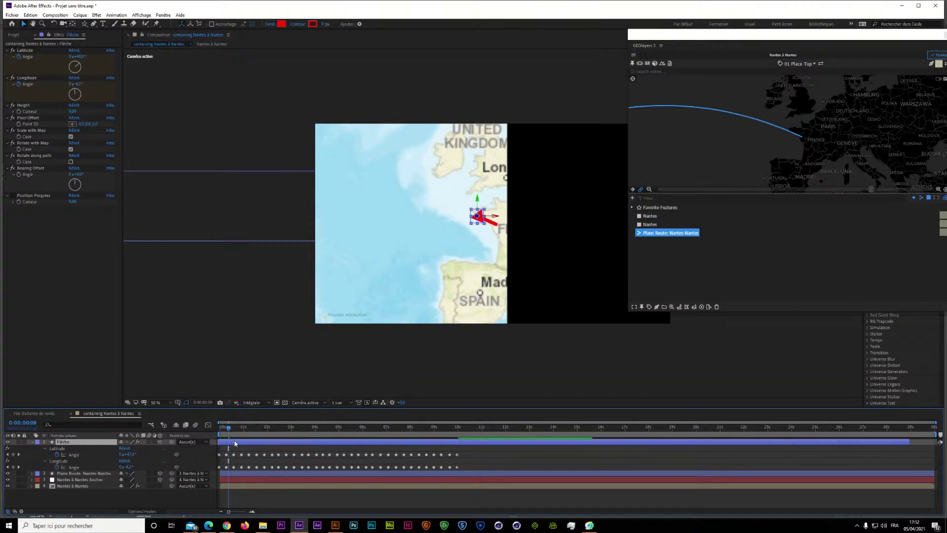
pyautogui.click(238, 427)
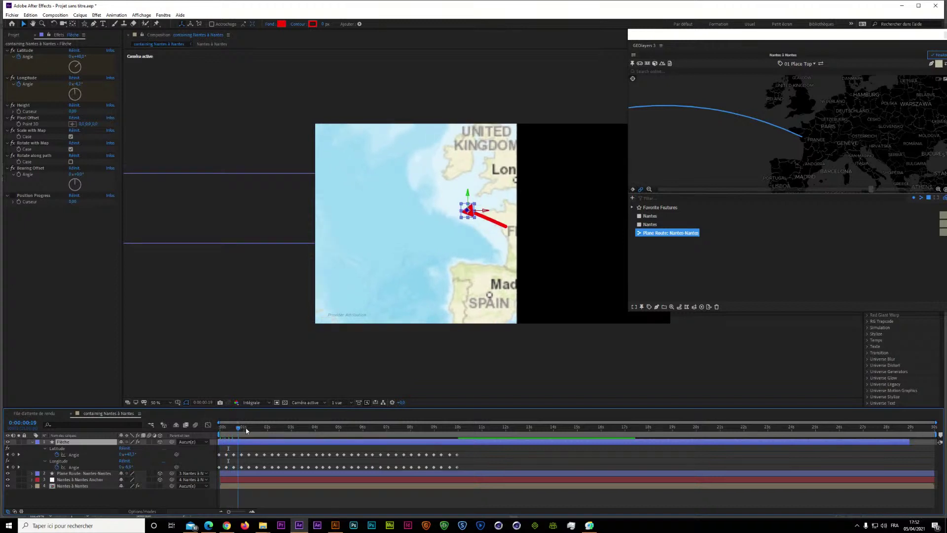
# Enable Rotate along path on the Flèche layer and adjust its Bearing Offset angle to orient the arrow relative to the route.
pyautogui.moveTo(246, 430); pyautogui.dragTo(475, 444)
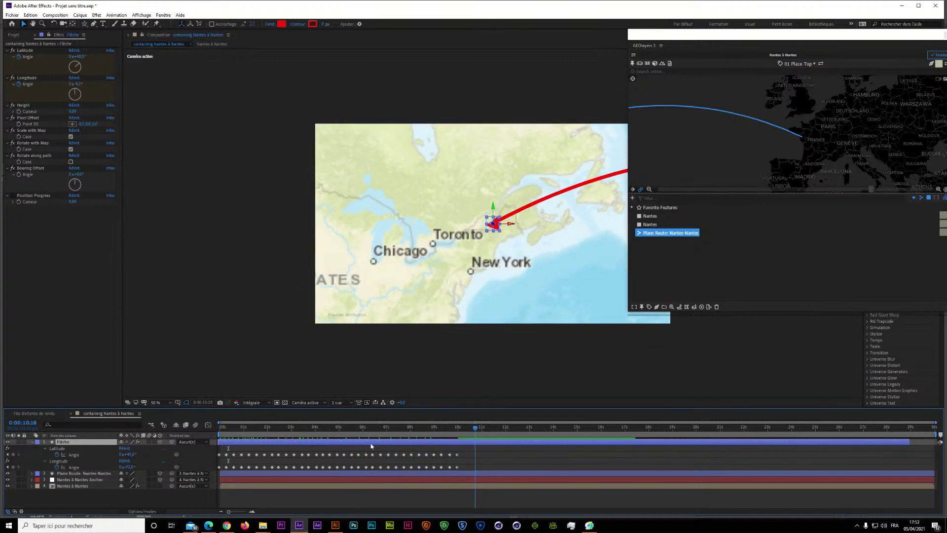
pyautogui.moveTo(370, 445); pyautogui.dragTo(179, 445)
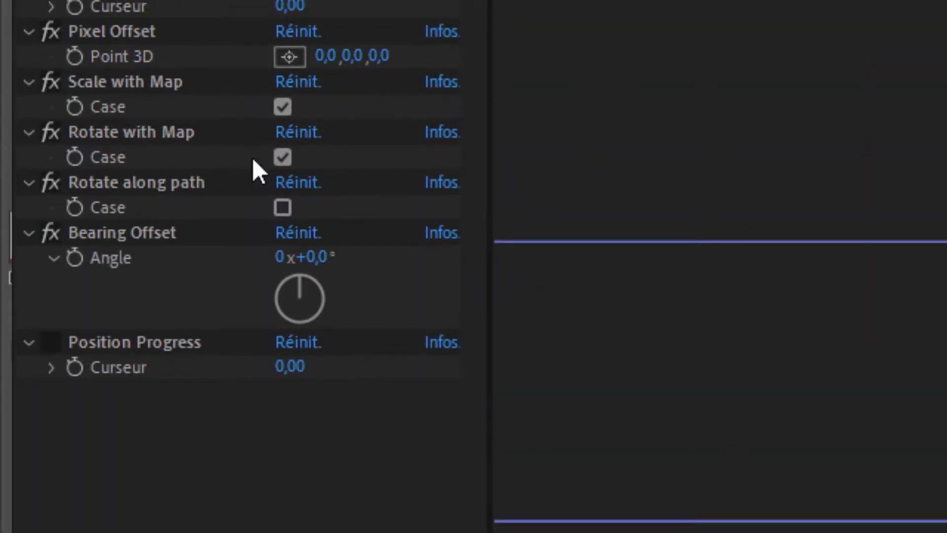
pyautogui.click(278, 206)
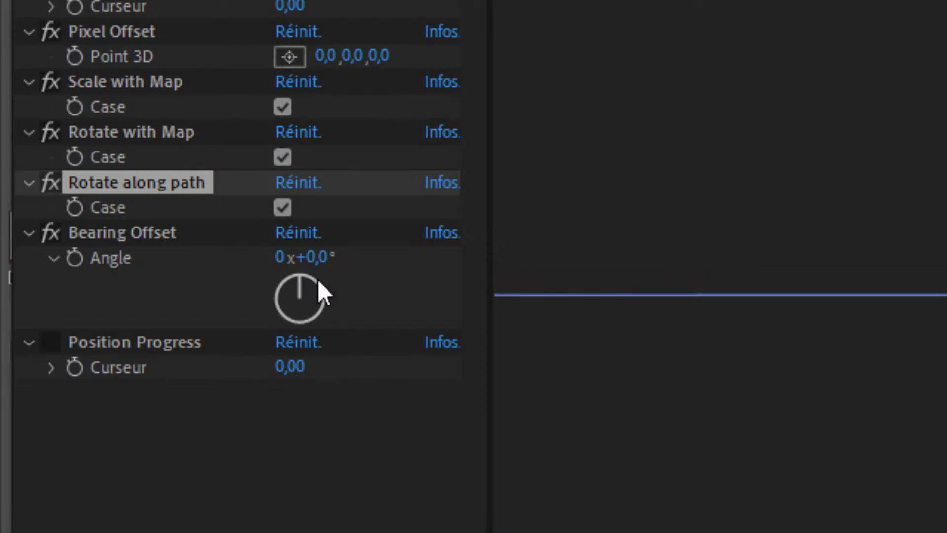
pyautogui.moveTo(307, 275); pyautogui.dragTo(326, 292)
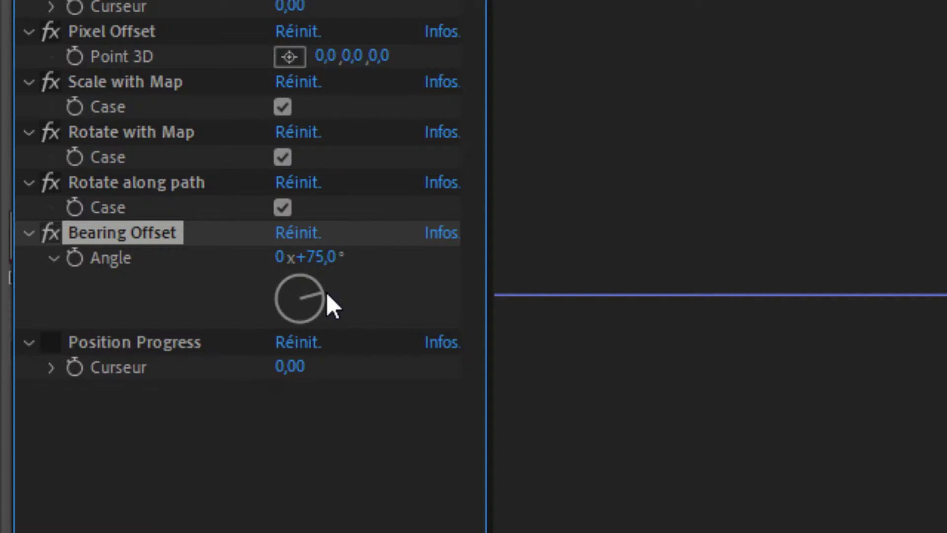
pyautogui.hotkey('ctrl', 'z')
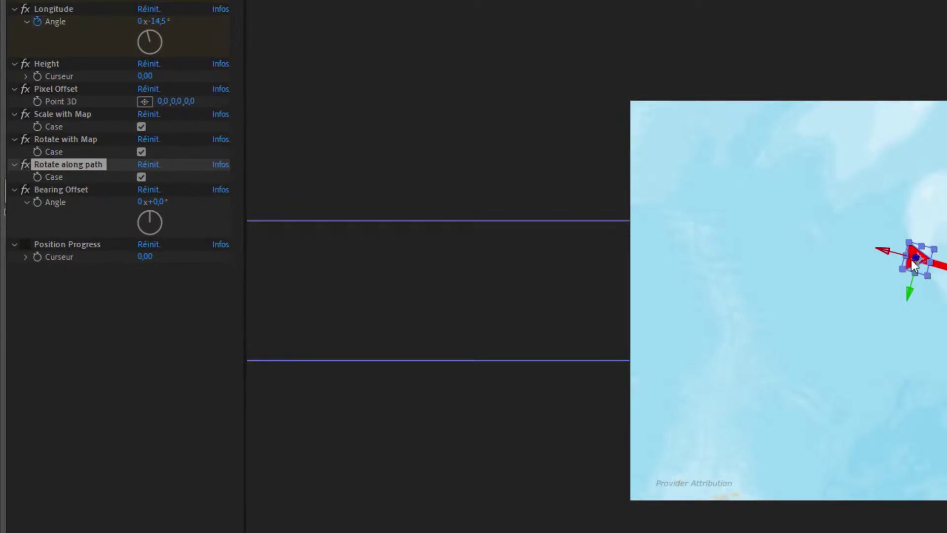
pyautogui.moveTo(152, 214); pyautogui.dragTo(164, 217)
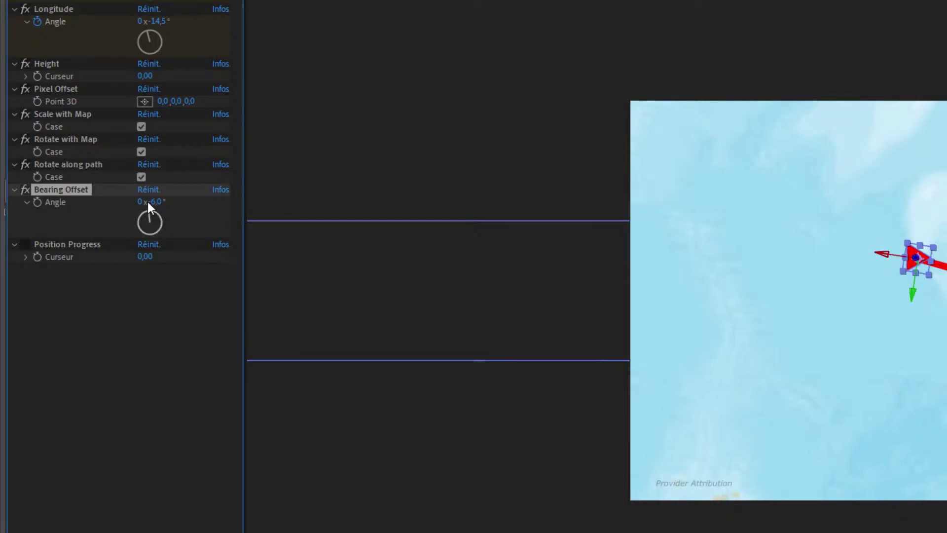
pyautogui.moveTo(147, 202); pyautogui.dragTo(275, 276)
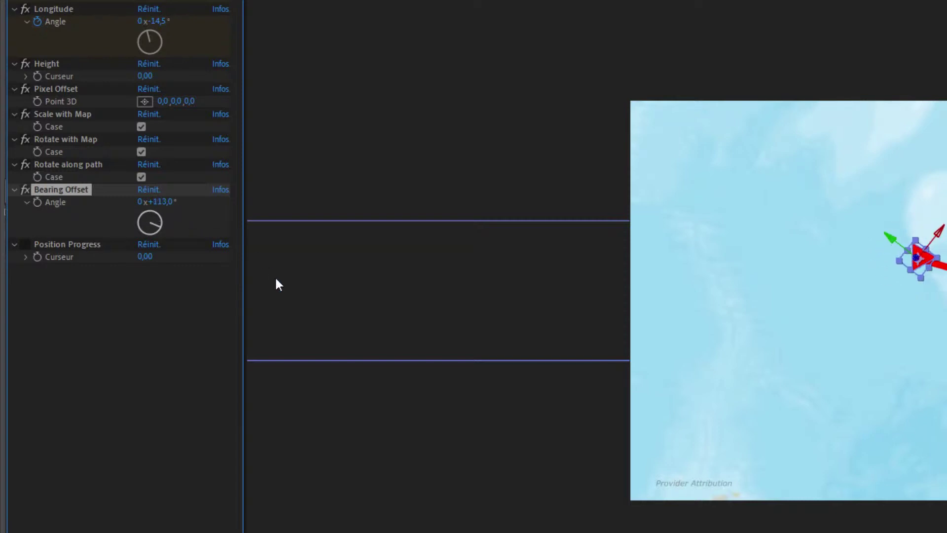
pyautogui.moveTo(156, 229)
pyautogui.mouseDown()
pyautogui.moveTo(126, 221)
pyautogui.moveTo(108, 197)
pyautogui.moveTo(144, 184)
pyautogui.moveTo(217, 188)
pyautogui.moveTo(184, 186)
pyautogui.moveTo(161, 213)
pyautogui.moveTo(171, 237)
pyautogui.moveTo(166, 205)
pyautogui.moveTo(139, 197)
pyautogui.moveTo(118, 242)
pyautogui.moveTo(151, 246)
pyautogui.mouseUp()
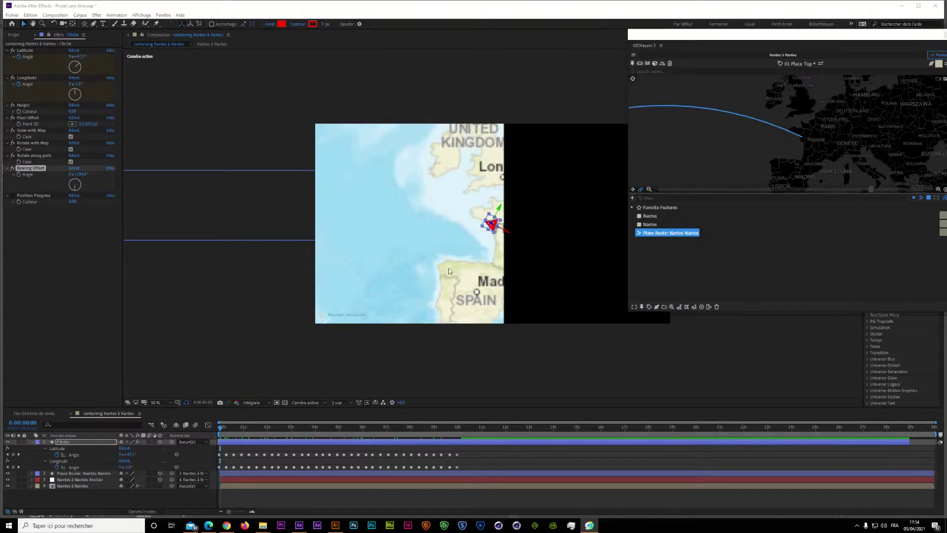
# Collapse the Flèche layer's properties, select the Nantes à Nantes map layer and zoom its map view in closely on Nantes, France.
pyautogui.click(31, 441)
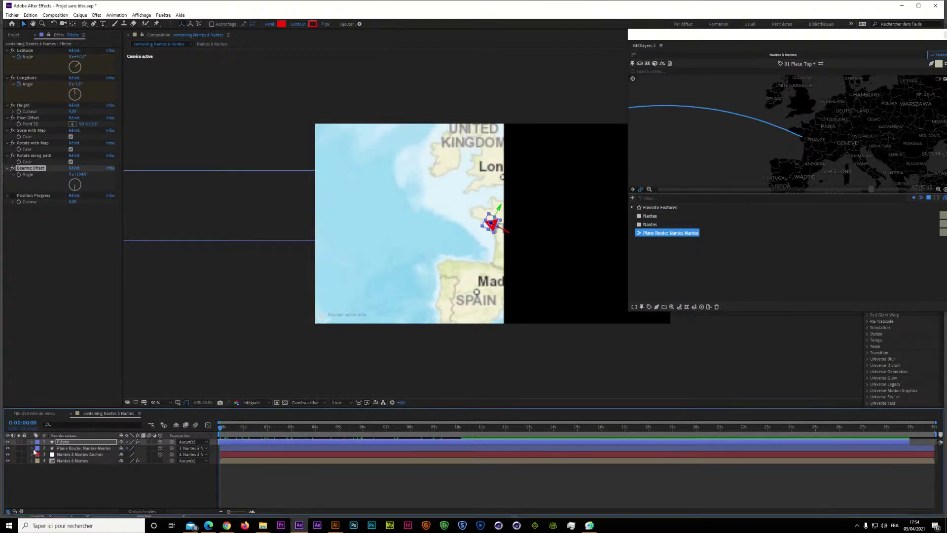
pyautogui.click(69, 461)
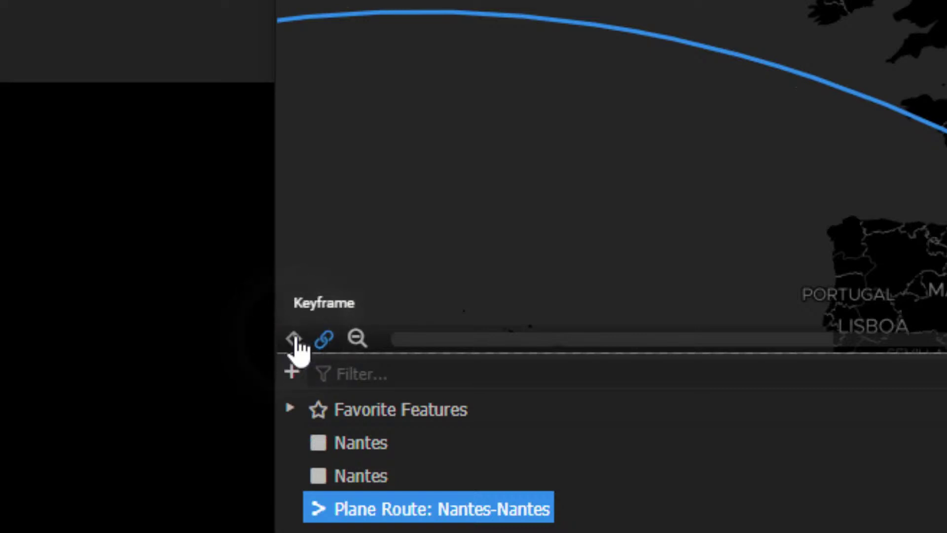
pyautogui.click(294, 338)
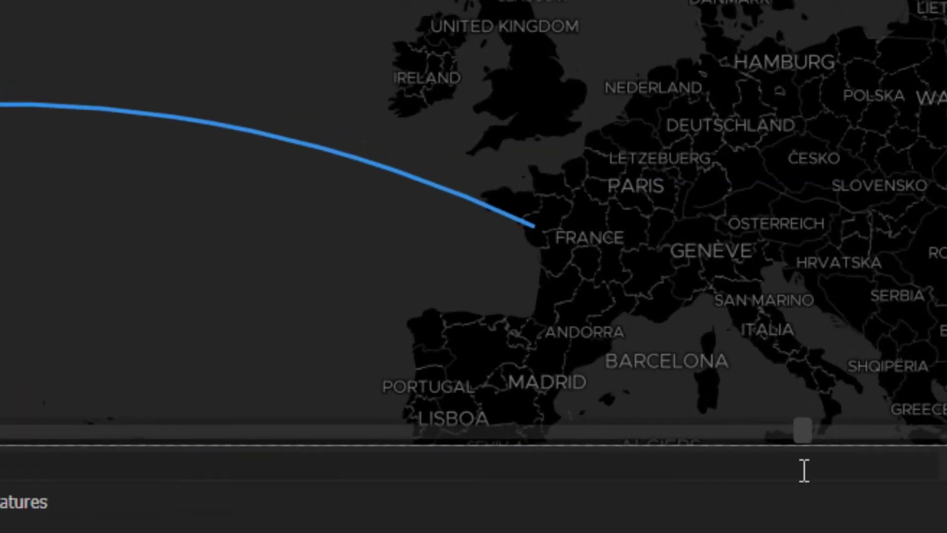
pyautogui.moveTo(803, 438); pyautogui.dragTo(944, 438)
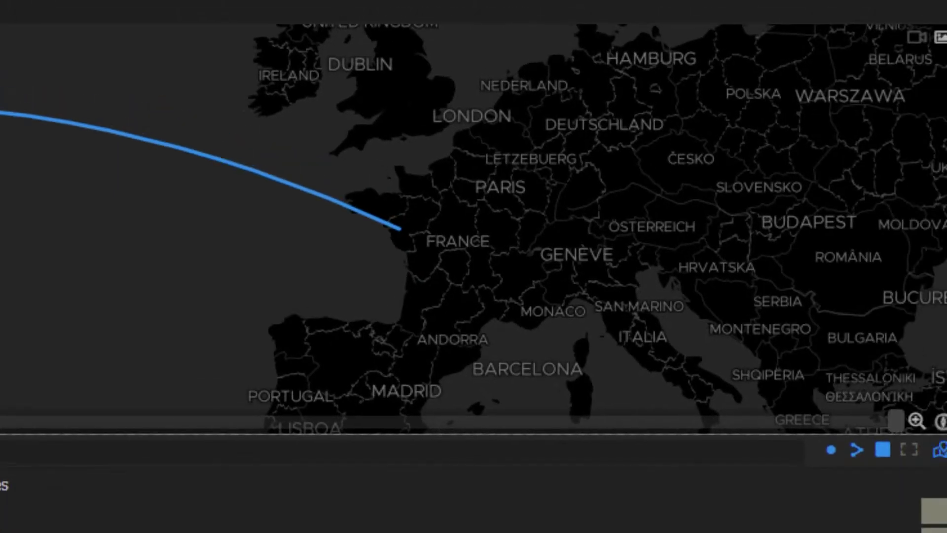
pyautogui.click(915, 421)
pyautogui.click(916, 421)
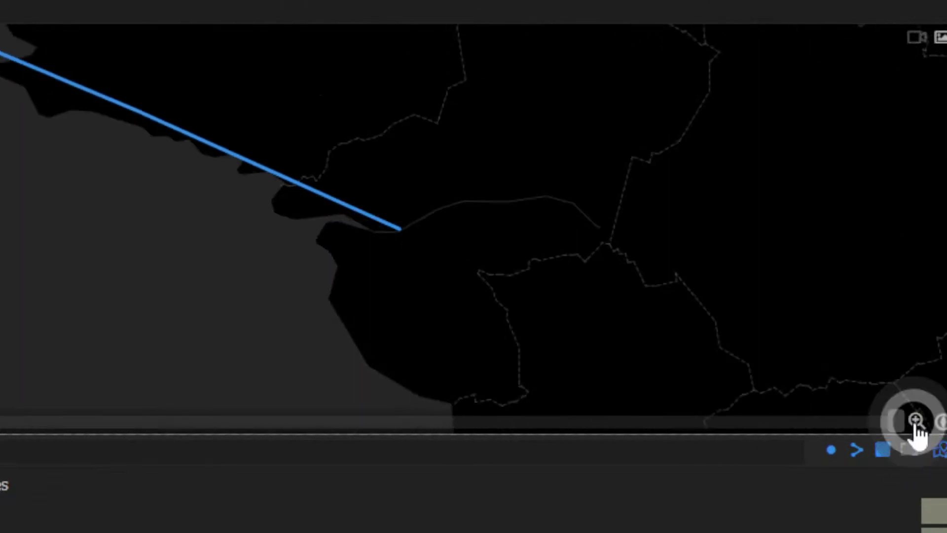
pyautogui.click(916, 421)
pyautogui.click(914, 420)
pyautogui.click(913, 420)
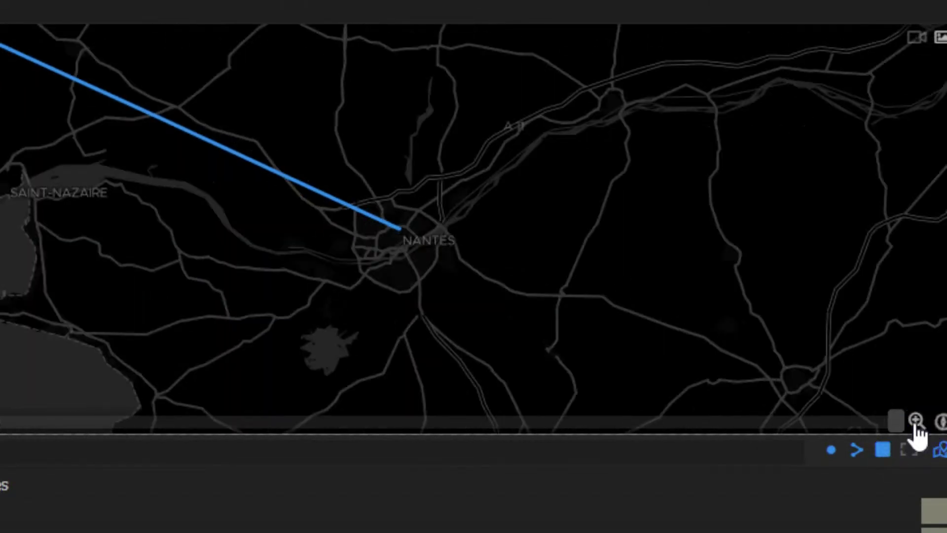
pyautogui.click(913, 421)
pyautogui.click(913, 420)
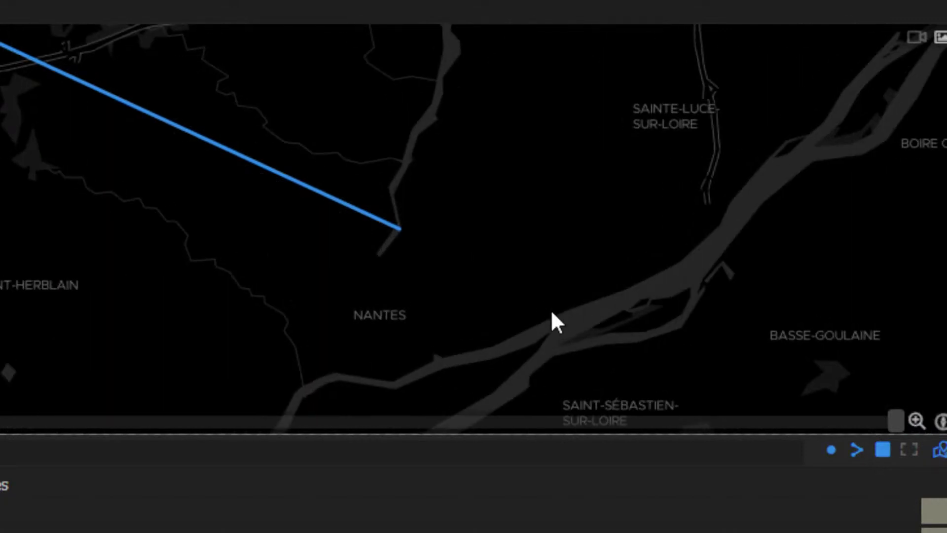
# Reframe the map view around Nantes, France, and zoom it back out to a regional view of the surrounding coast.
pyautogui.click(530, 309)
pyautogui.moveTo(530, 309); pyautogui.dragTo(520, 232)
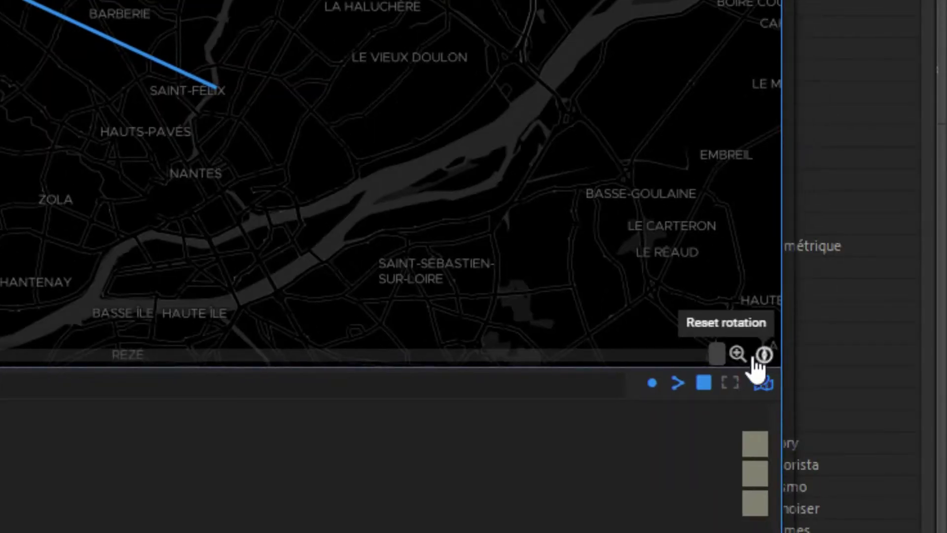
pyautogui.click(722, 355)
pyautogui.moveTo(723, 355); pyautogui.dragTo(742, 366)
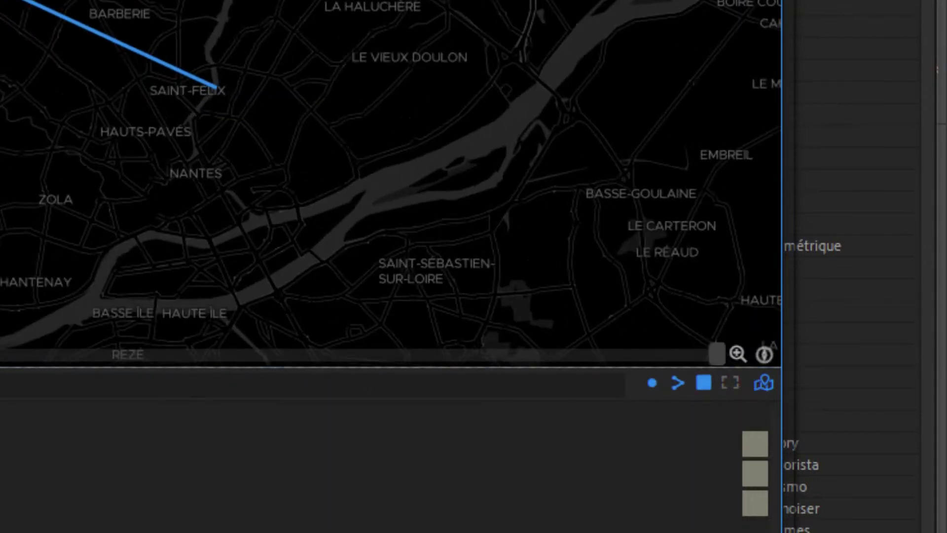
pyautogui.scroll(-2, 231, 161)
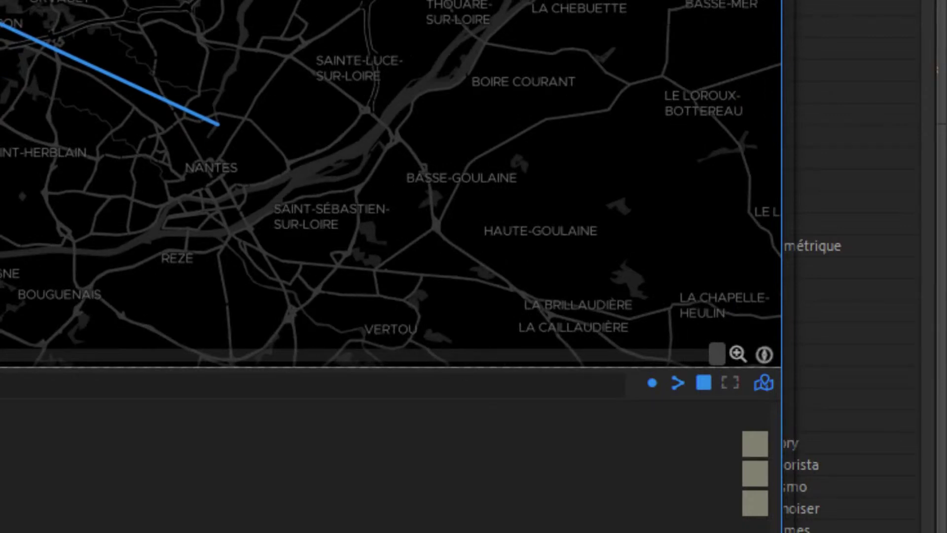
pyautogui.scroll(-2, 217, 162)
pyautogui.scroll(-2, 219, 148)
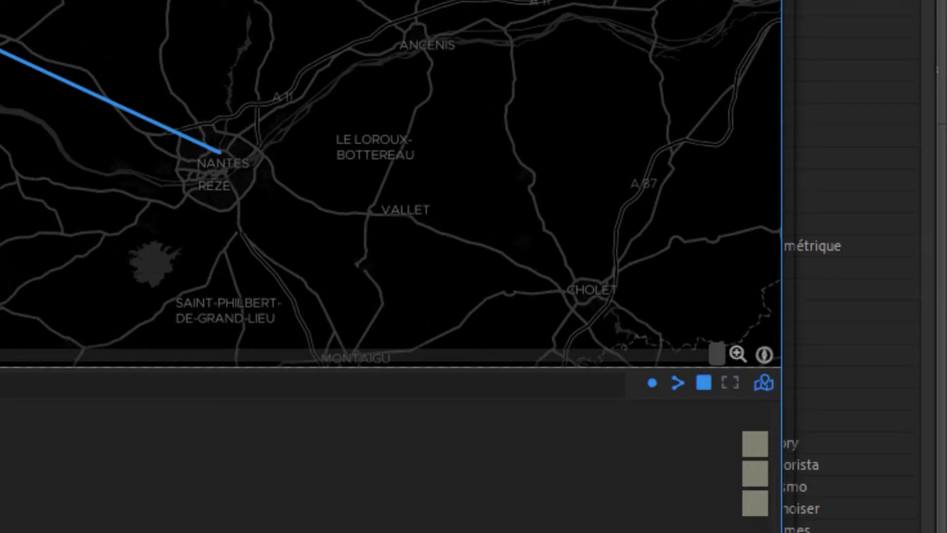
pyautogui.scroll(-2, 219, 156)
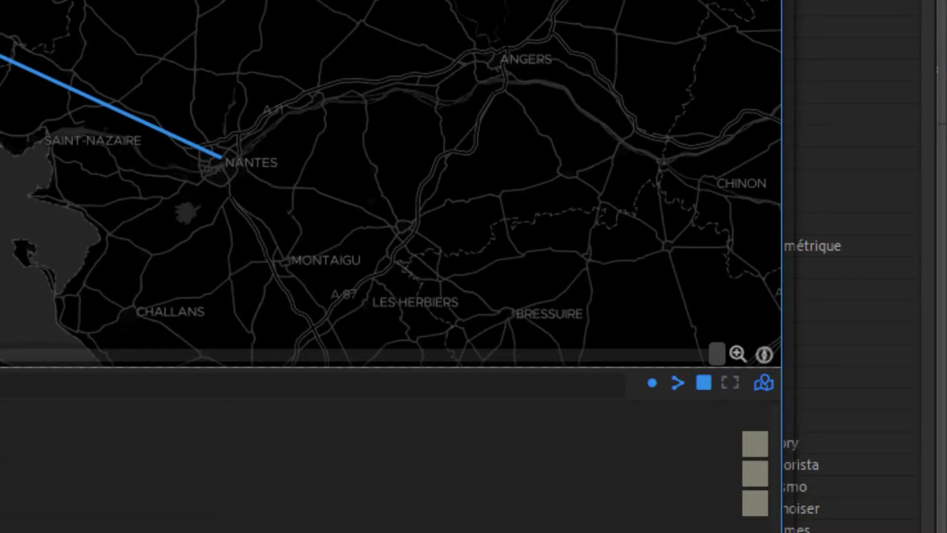
pyautogui.scroll(-3, 220, 158)
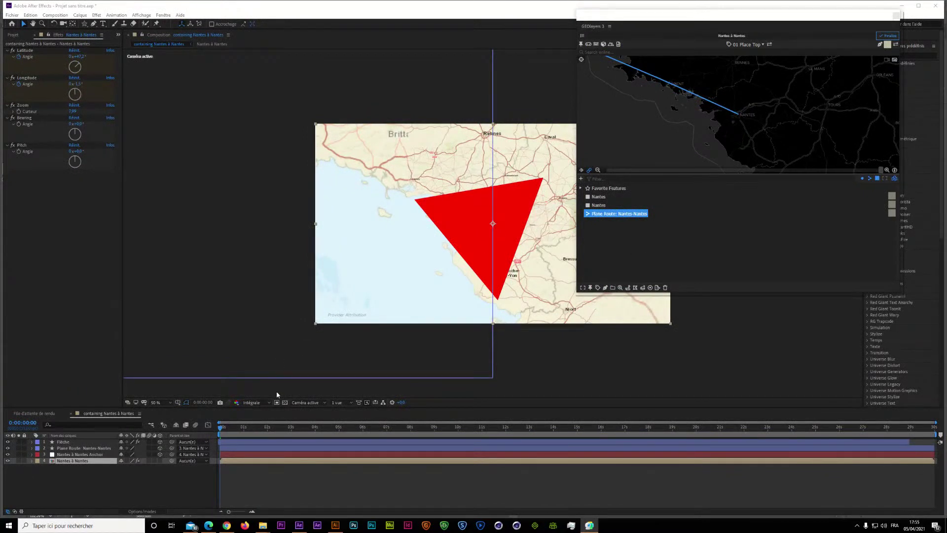
# Check the close-up over the first two seconds and scale the Flèche layer down uniformly at 0:00:00:00 to suit it.
pyautogui.moveTo(221, 429); pyautogui.dragTo(267, 436)
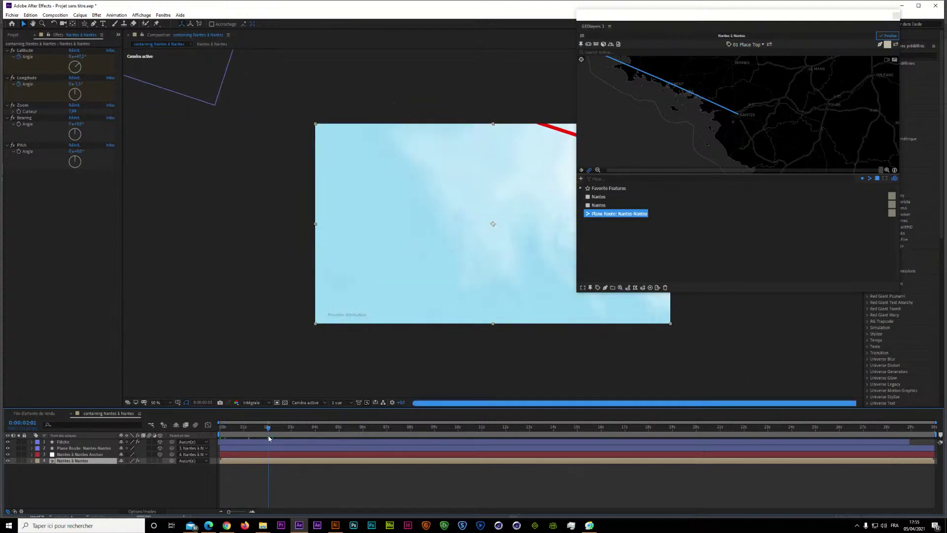
pyautogui.click(267, 437)
pyautogui.moveTo(266, 437); pyautogui.dragTo(198, 439)
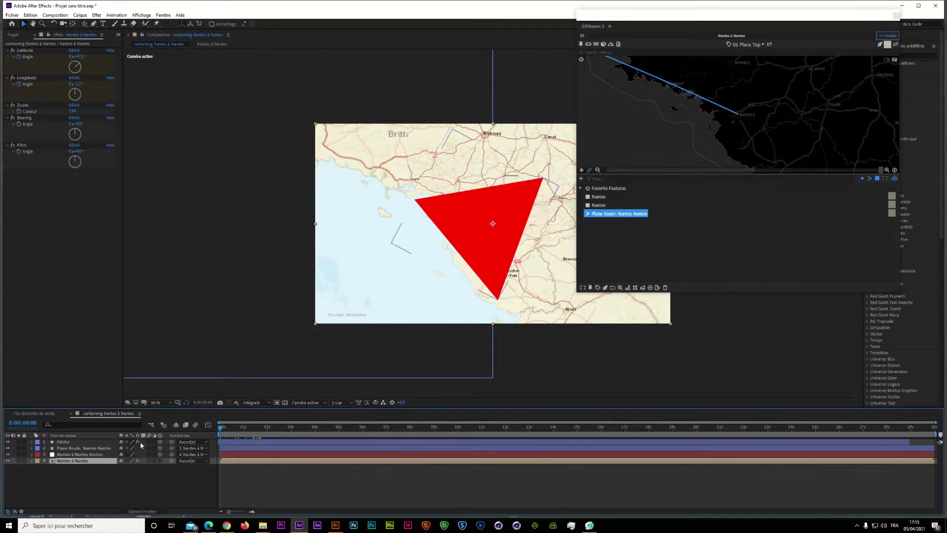
pyautogui.click(59, 442)
pyautogui.press('s')
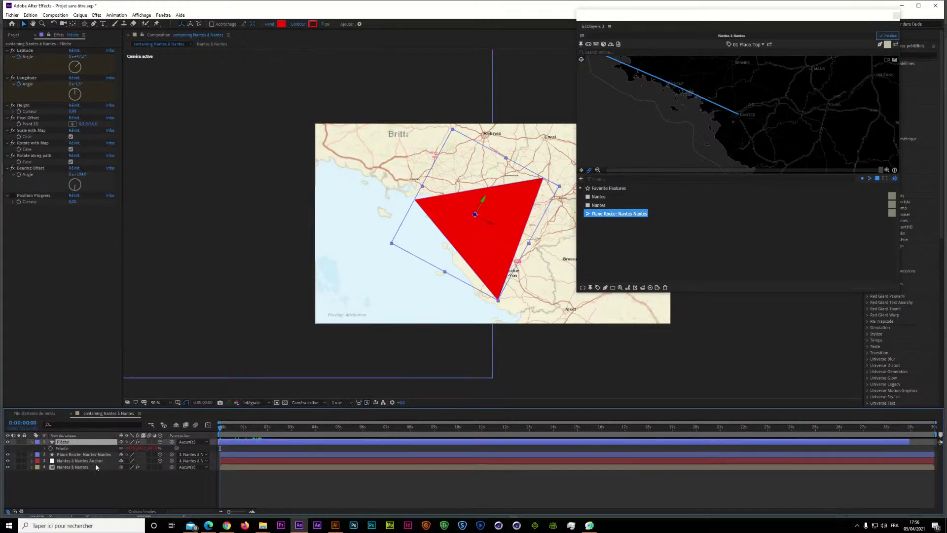
pyautogui.moveTo(130, 447); pyautogui.dragTo(116, 453)
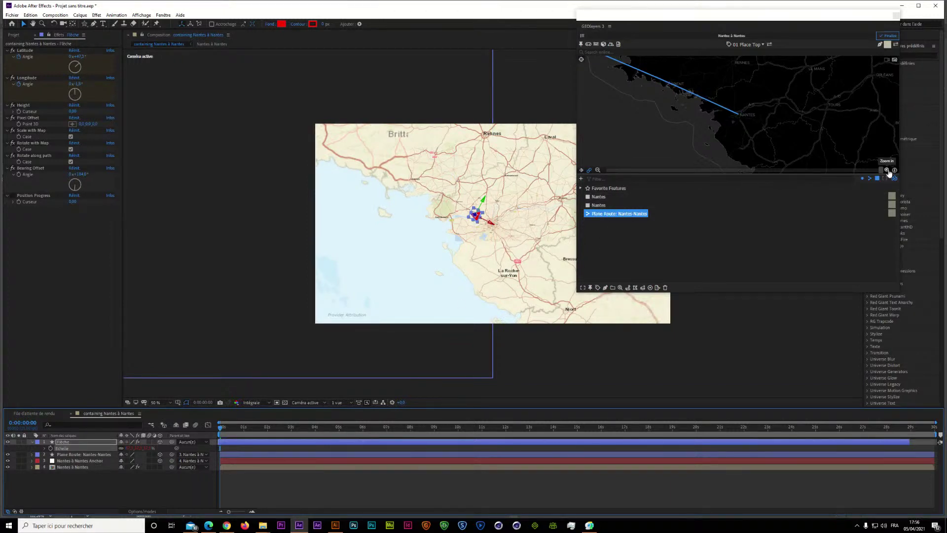
# Zoom the map in two more levels on Nantes, France.
pyautogui.click(886, 170)
pyautogui.click(886, 171)
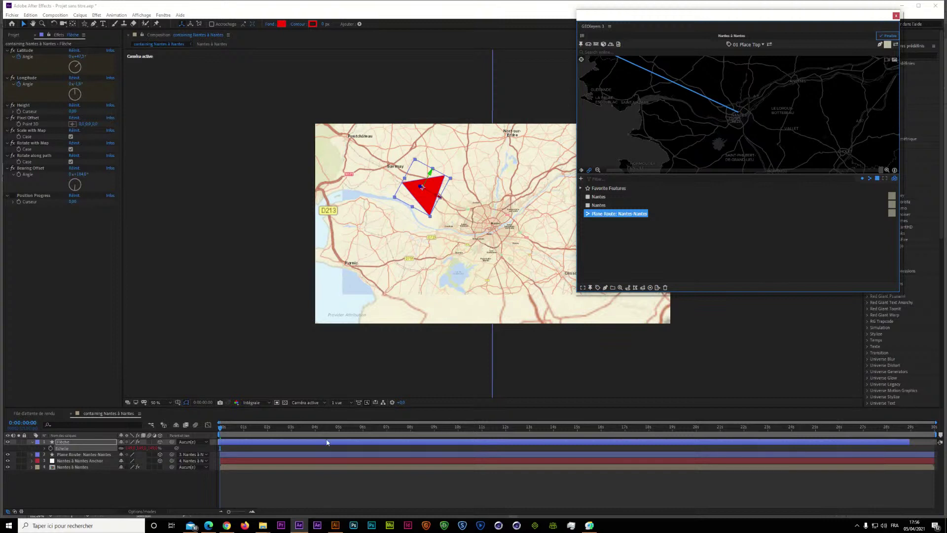
# At 0:00:00:02, shift the Flèche layer slightly in time until the arrow sits on the route's tip.
pyautogui.moveTo(220, 431)
pyautogui.mouseDown()
pyautogui.moveTo(235, 435)
pyautogui.moveTo(219, 434)
pyautogui.mouseUp()
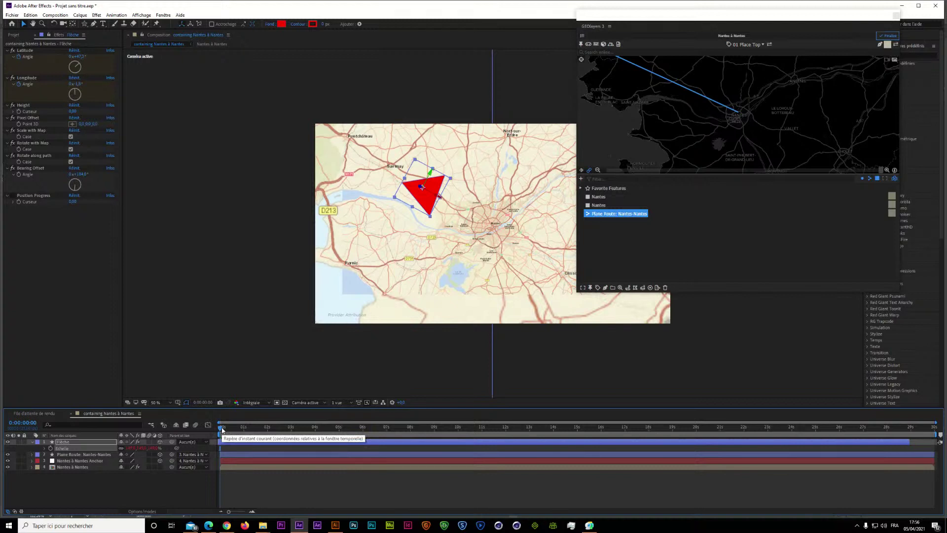
pyautogui.moveTo(221, 430); pyautogui.dragTo(221, 430)
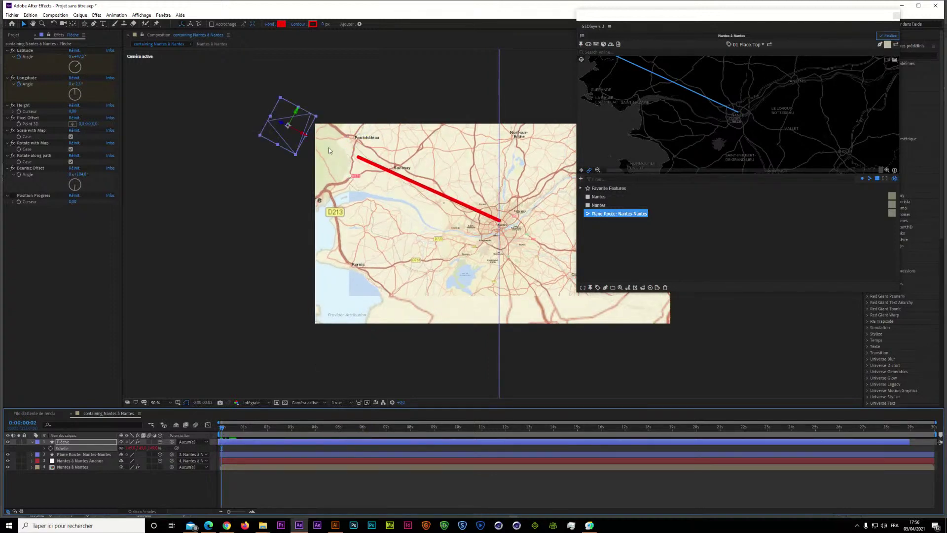
pyautogui.click(313, 139)
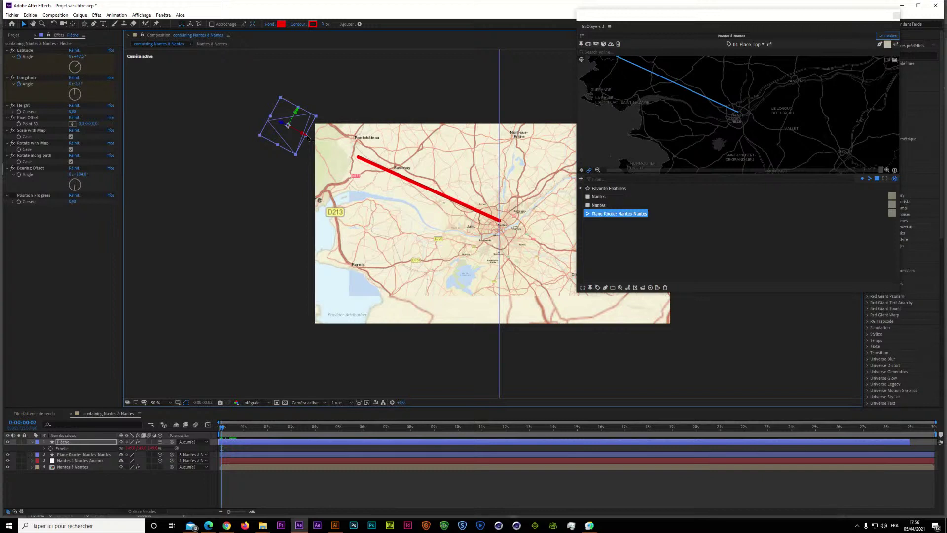
pyautogui.moveTo(256, 443); pyautogui.dragTo(258, 443)
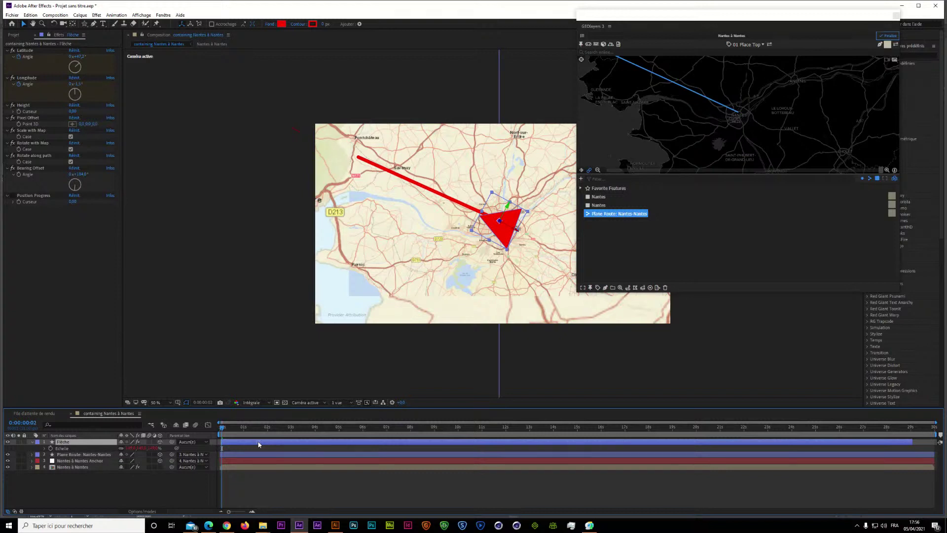
pyautogui.moveTo(258, 443); pyautogui.dragTo(257, 445)
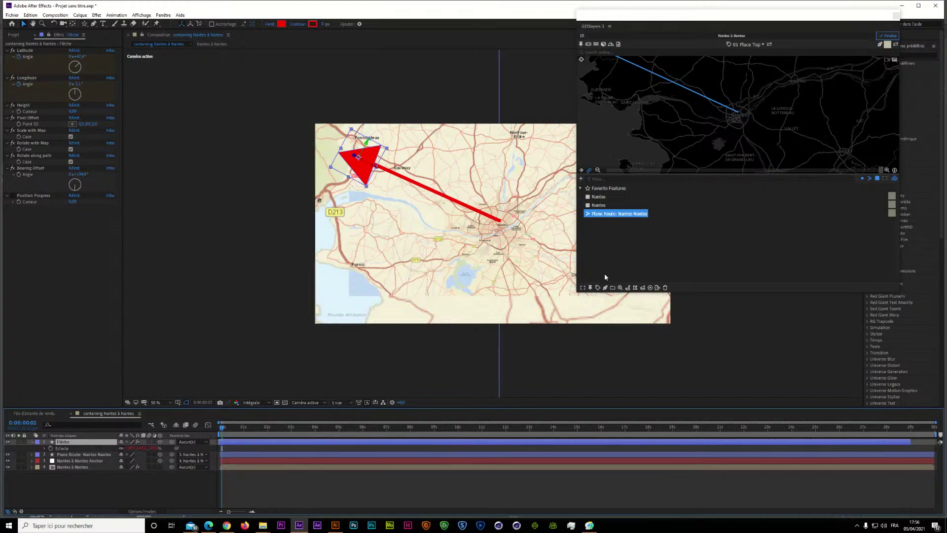
# Keyframe the map view at 0:00:00:02 and zoom the map out to show Brittany.
pyautogui.click(582, 172)
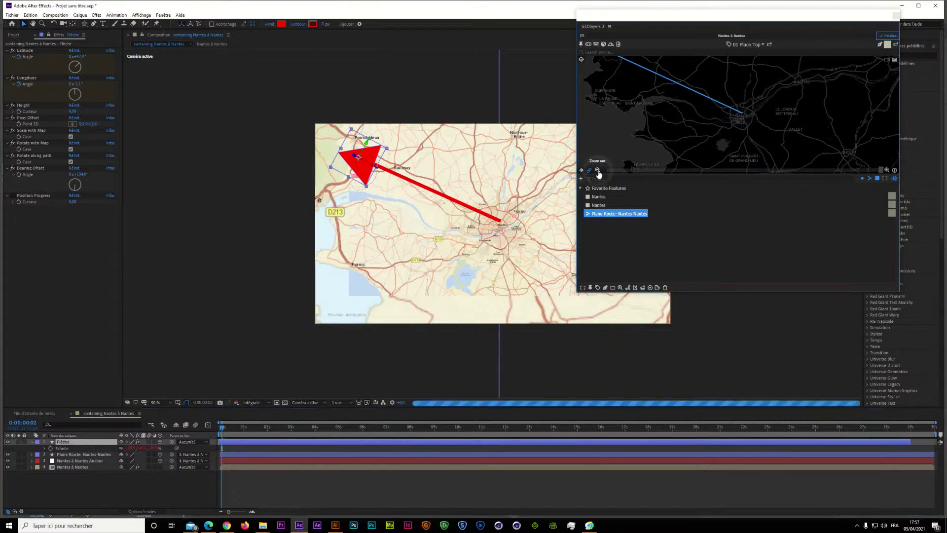
pyautogui.click(598, 170)
pyautogui.click(598, 170)
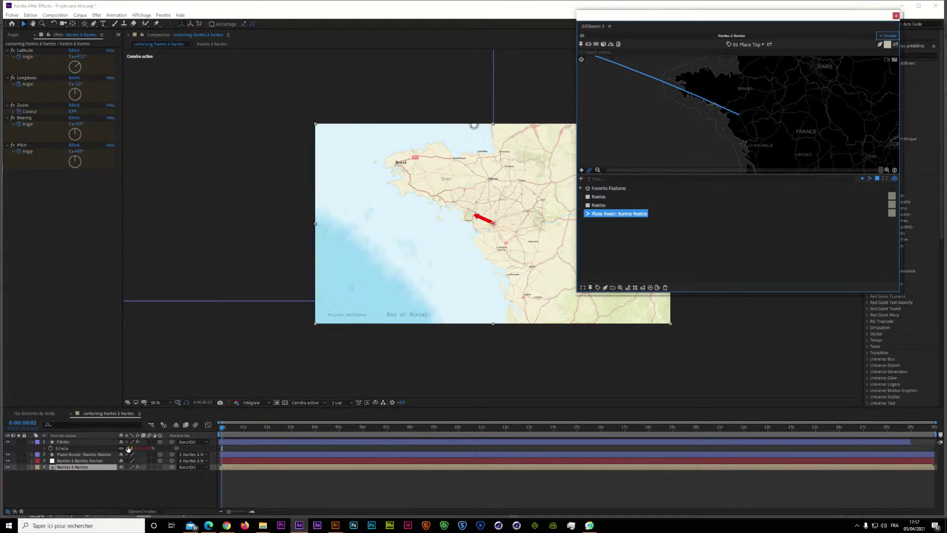
# Move to 0:00:00:22 and adjust the Flèche layer's scale to enlarge the arrow at the route's tip.
pyautogui.moveTo(223, 428); pyautogui.dragTo(242, 437)
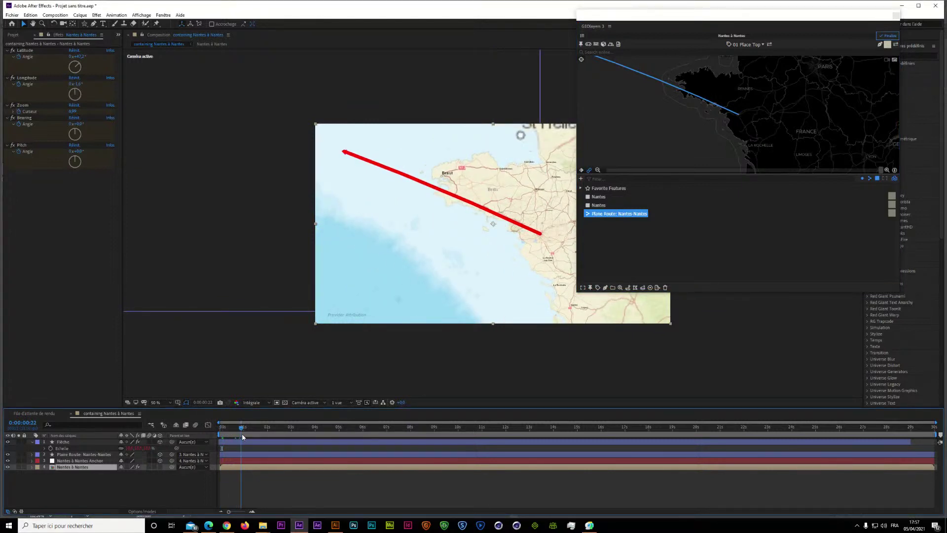
pyautogui.click(129, 448)
pyautogui.write('0,0 0,0 0,0')
pyautogui.press('Return')
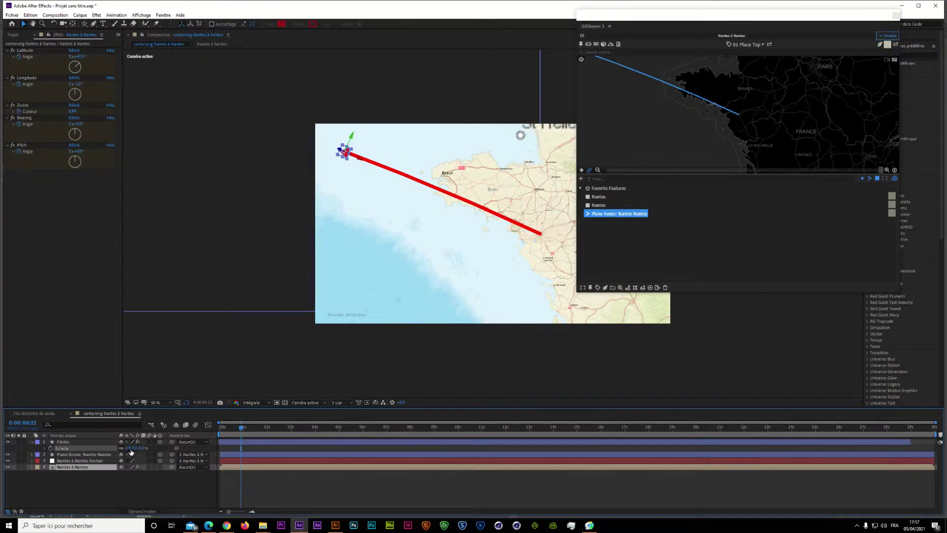
# At 0:00:01:10, zoom the map out two levels and enlarge the Flèche arrow at the route's tip.
pyautogui.click(63, 441)
pyautogui.moveTo(240, 427)
pyautogui.mouseDown()
pyautogui.moveTo(219, 428)
pyautogui.moveTo(252, 434)
pyautogui.mouseUp()
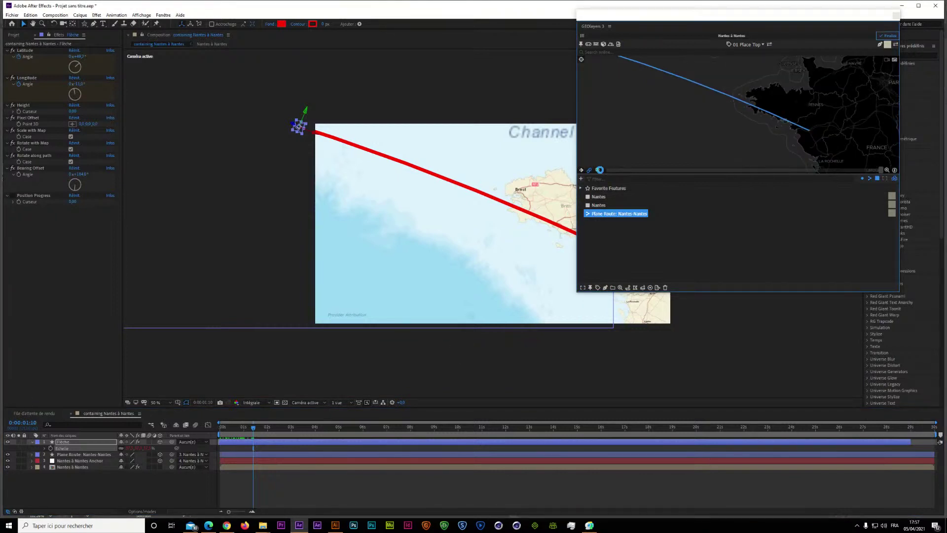
pyautogui.click(599, 170)
pyautogui.click(598, 169)
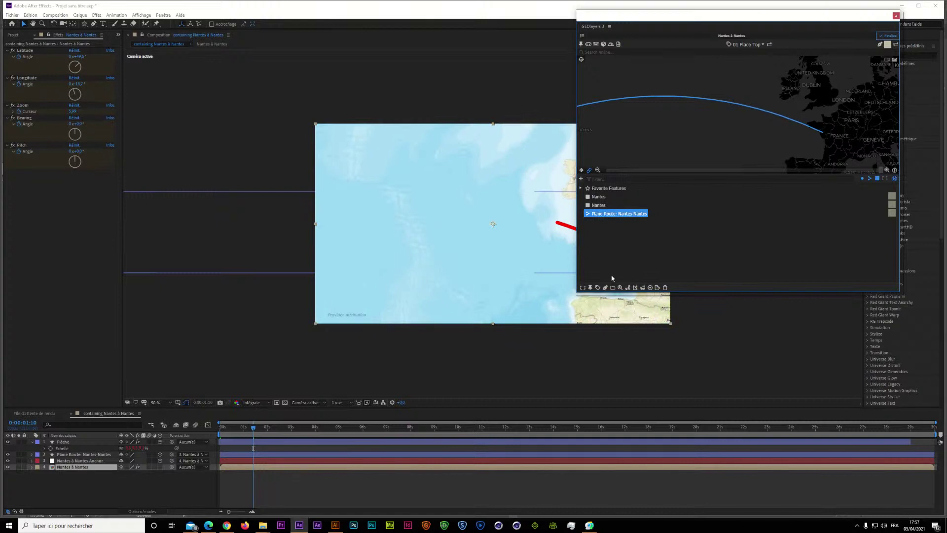
pyautogui.moveTo(141, 452); pyautogui.dragTo(155, 449)
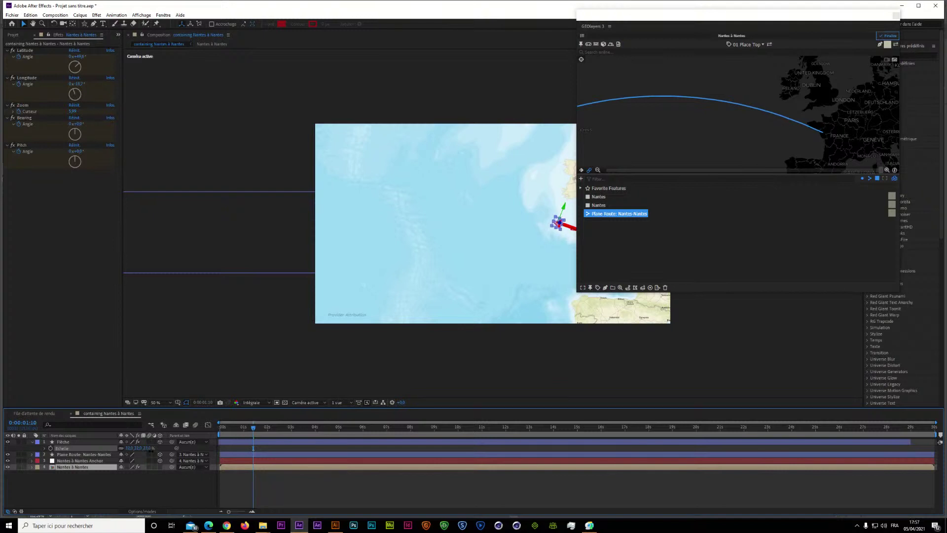
pyautogui.click(558, 223)
# At 0:00:00:00, start keyframing the Flèche layer's scale and shrink the arrow down to nothing over Nantes.
pyautogui.click(252, 428)
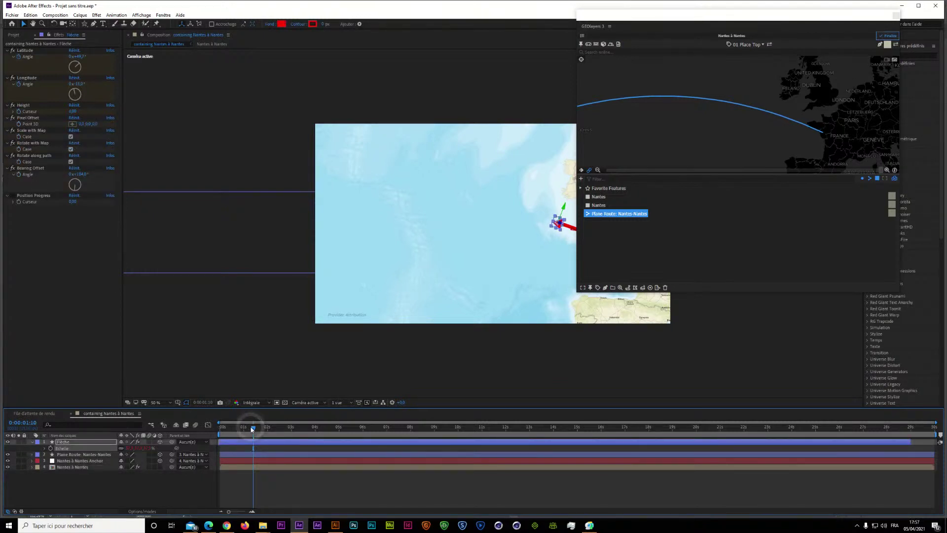
pyautogui.moveTo(252, 429); pyautogui.dragTo(214, 424)
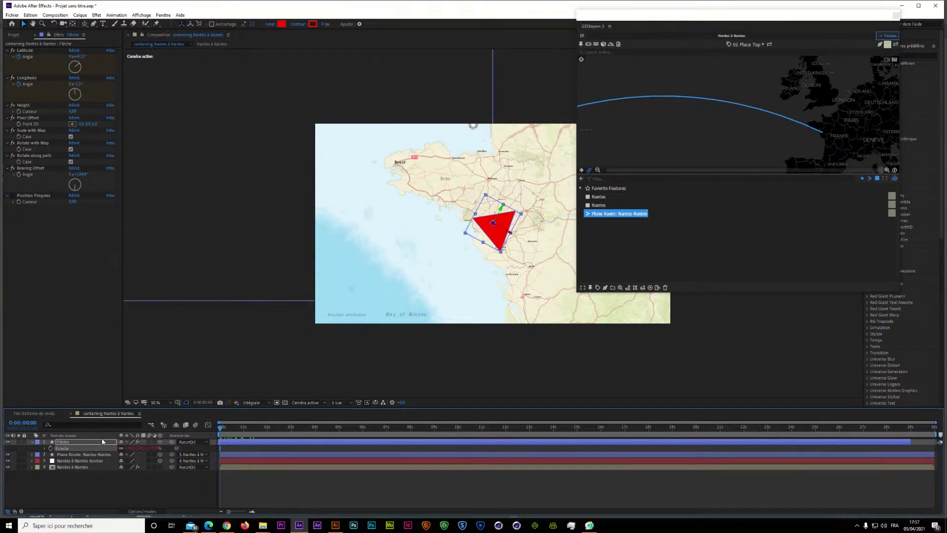
pyautogui.click(50, 448)
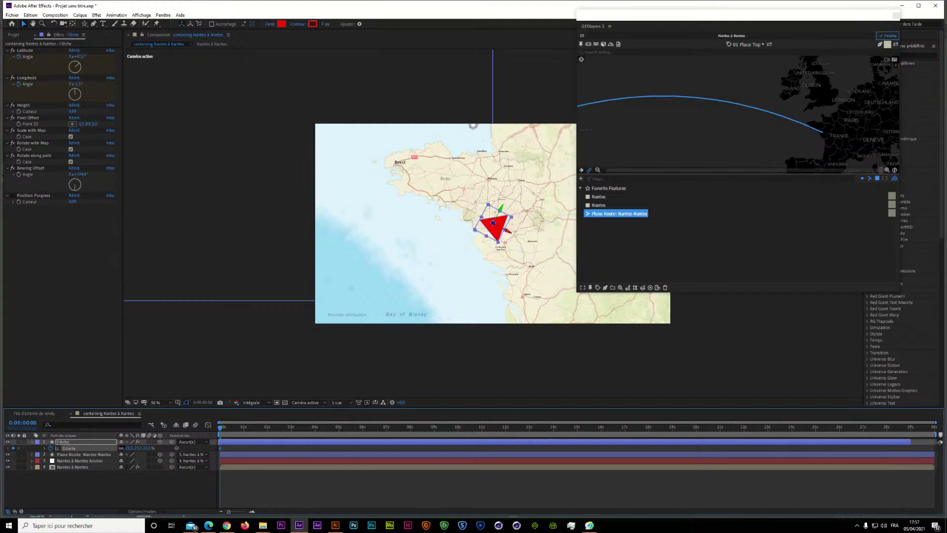
pyautogui.moveTo(133, 448); pyautogui.dragTo(120, 449)
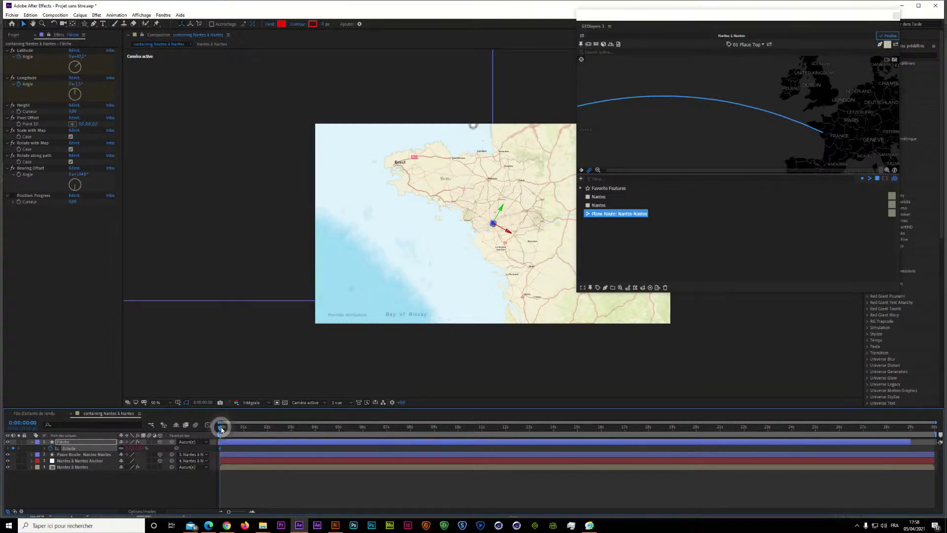
# Move to 0:00:00:20, uncover the route's tip and keyframe a larger Flèche scale so the arrow has grown there.
pyautogui.moveTo(221, 430); pyautogui.dragTo(239, 431)
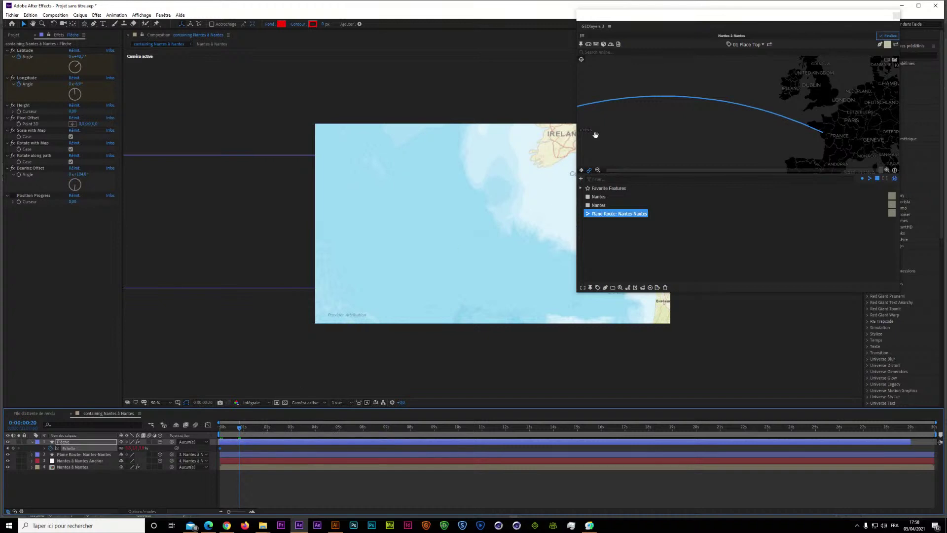
pyautogui.moveTo(642, 20); pyautogui.dragTo(698, 26)
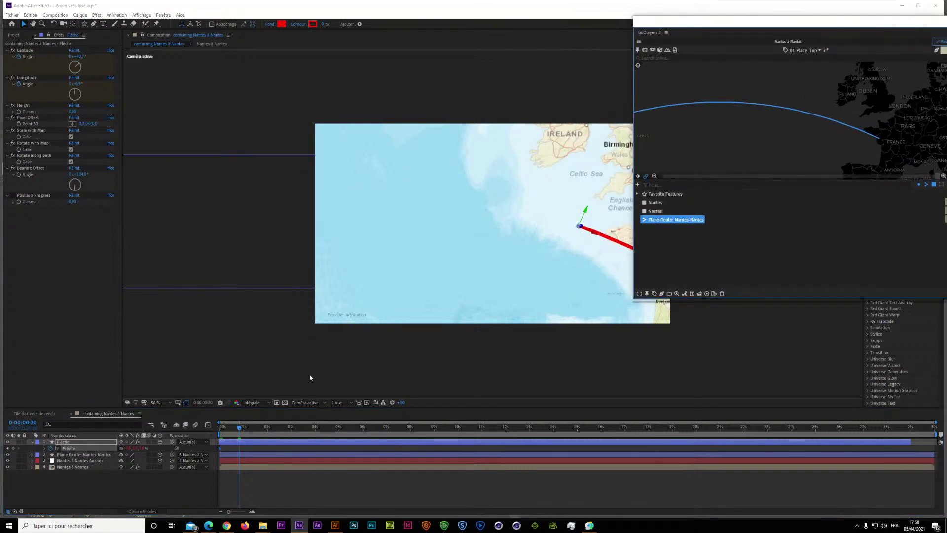
pyautogui.moveTo(140, 450); pyautogui.dragTo(139, 447)
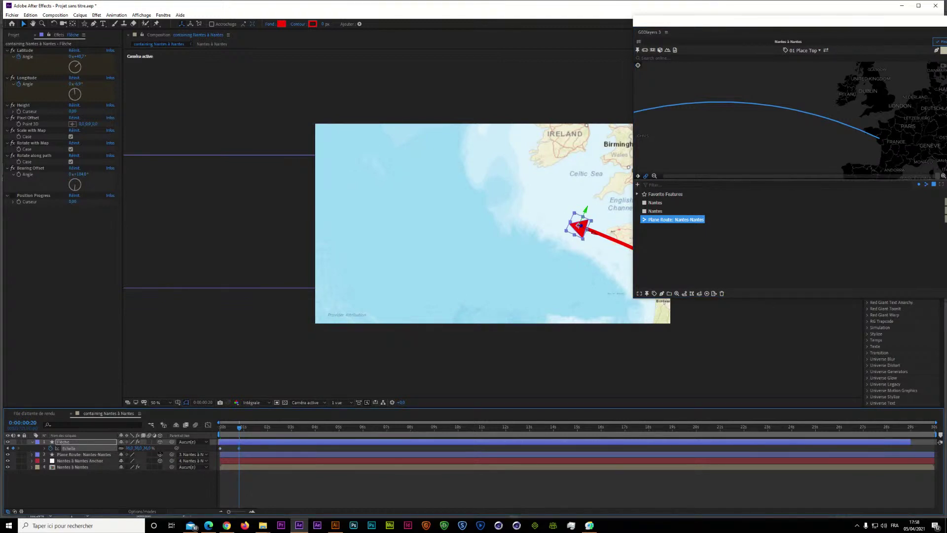
# Scrub the timeline through 0:00:10:14 to 0:00:12:04 to check the arrow along the route to its arrival in Québec.
pyautogui.moveTo(241, 428); pyautogui.dragTo(473, 456)
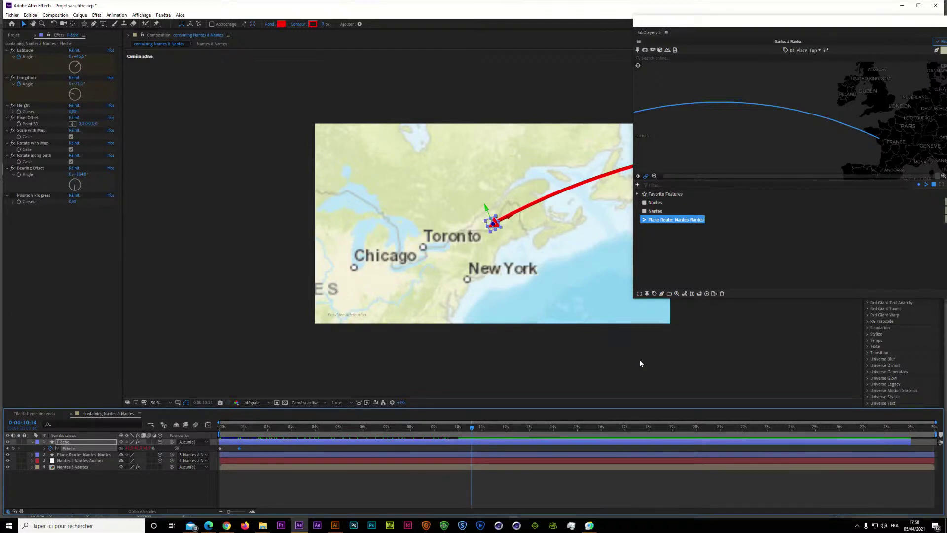
pyautogui.moveTo(471, 428); pyautogui.dragTo(509, 463)
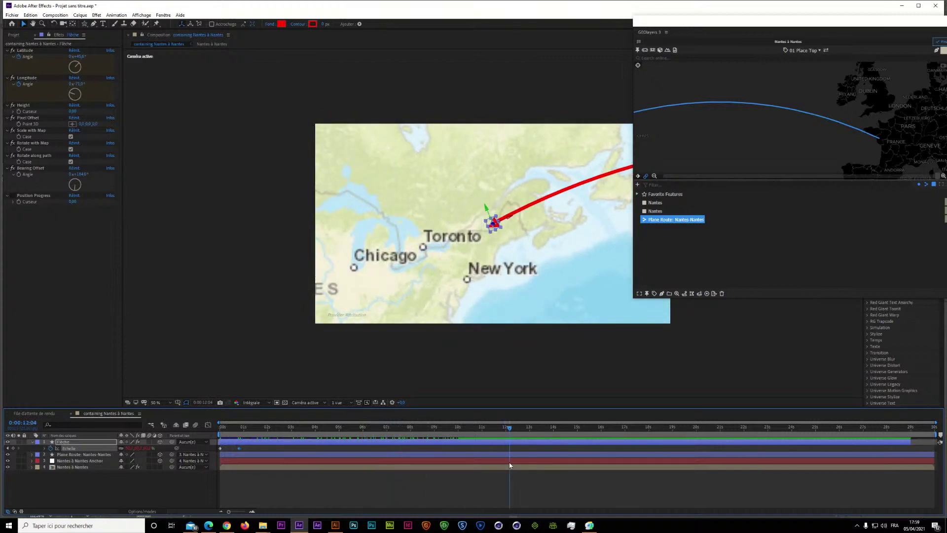